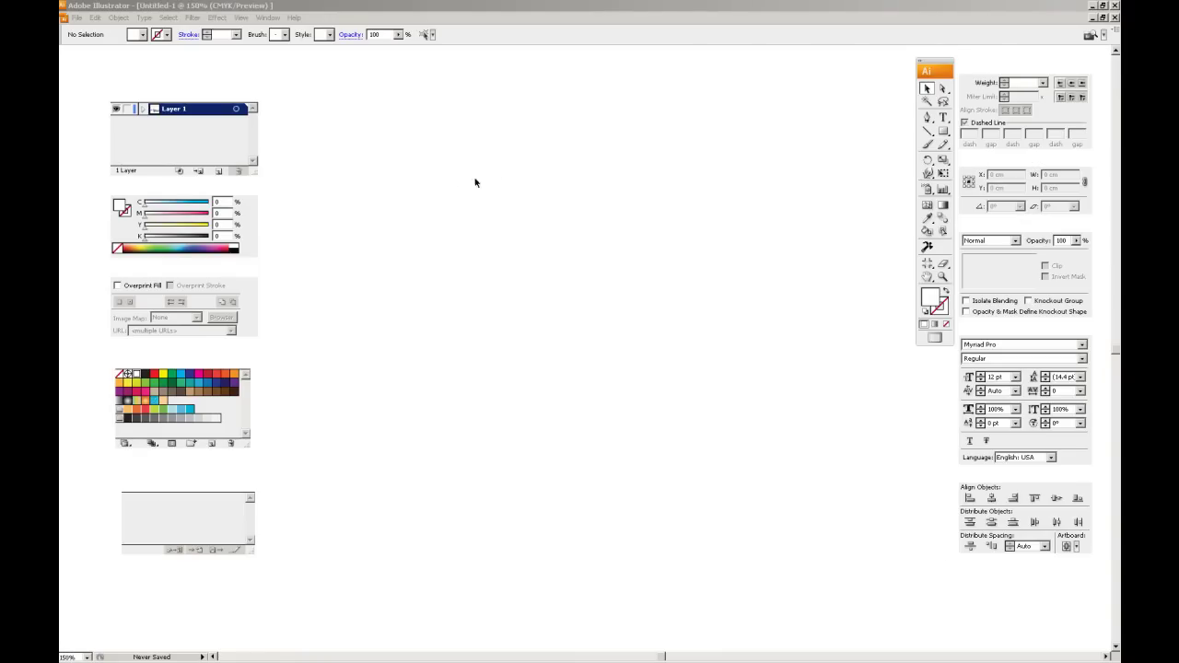
Step: Open the File menu to reach Document Setup
click(77, 18)
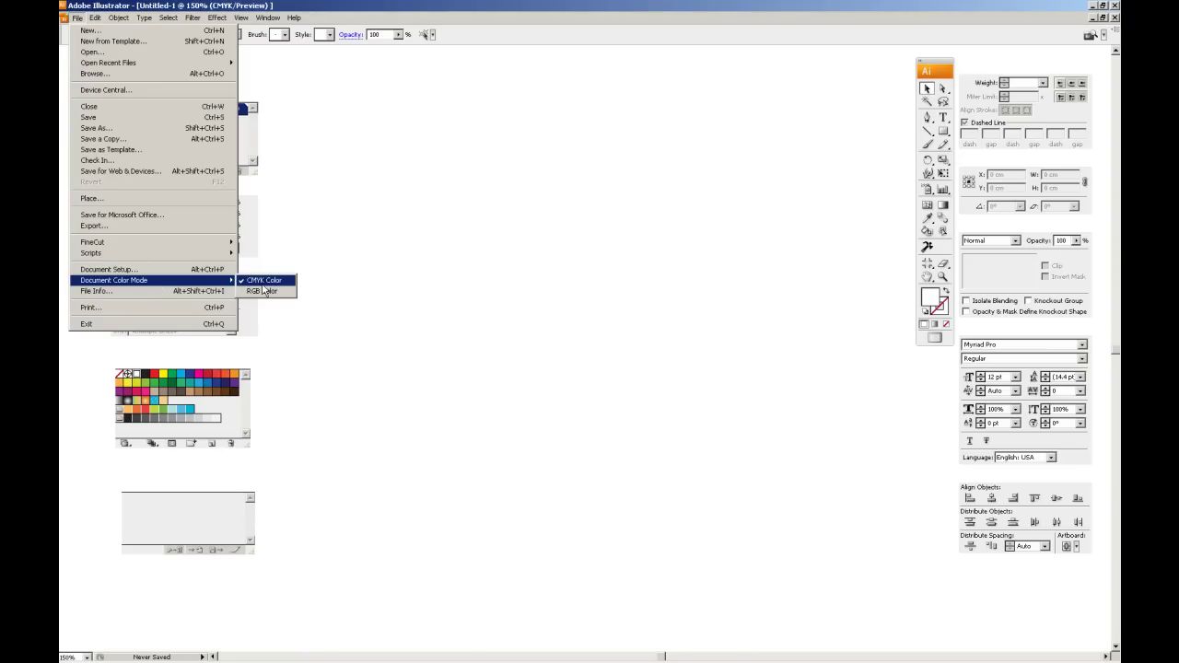
Step: Set the artboard to 8.5 cm wide by 5 cm high in Document Setup
click(177, 273)
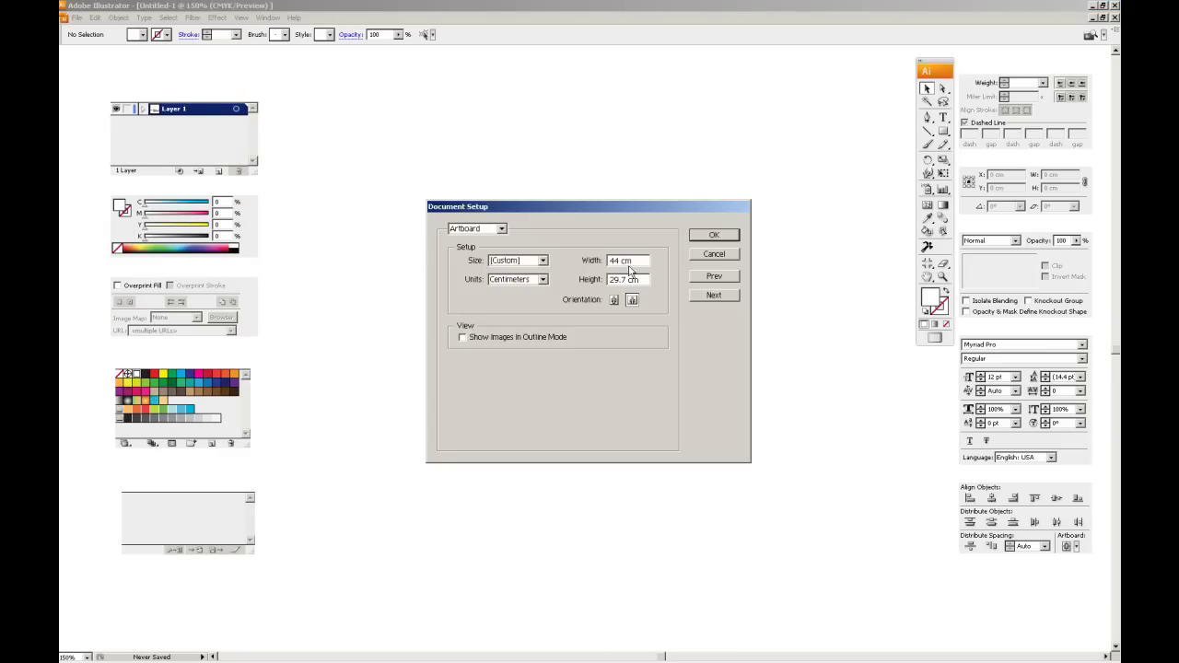
drag(621, 261, 605, 266)
text(8.5)
key(Tab)
text(5)
key(Return)
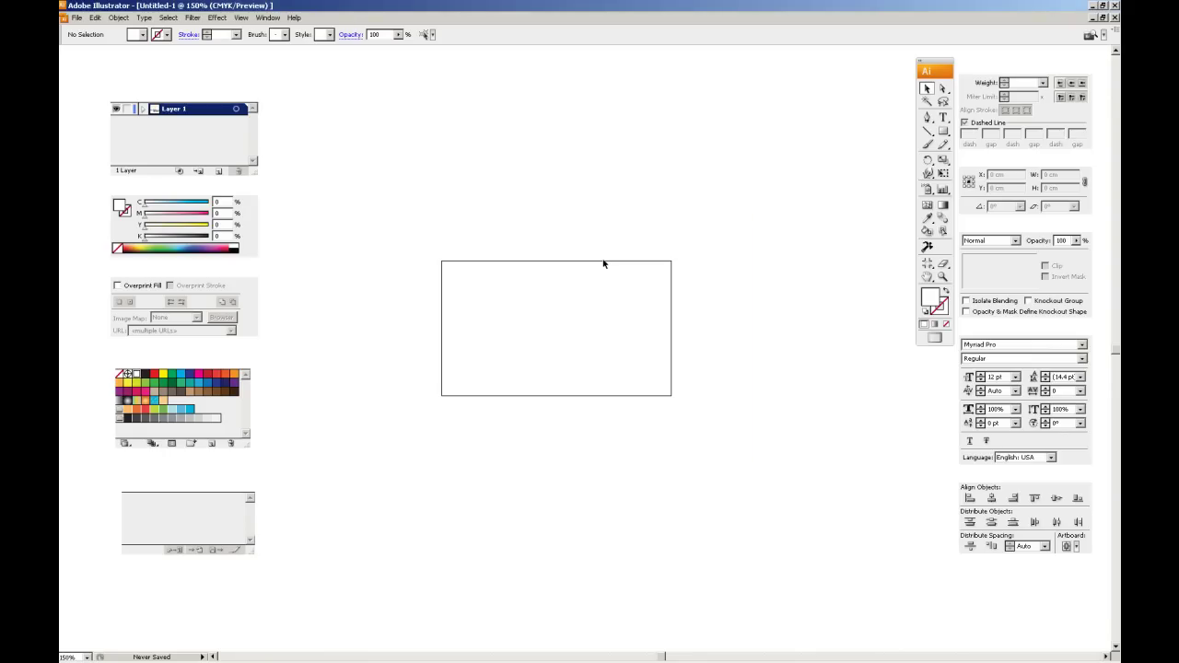
Step: Show rulers with their zero point at the artboard's top-left corner, zoomed to 300%
key(ctrl+equal)
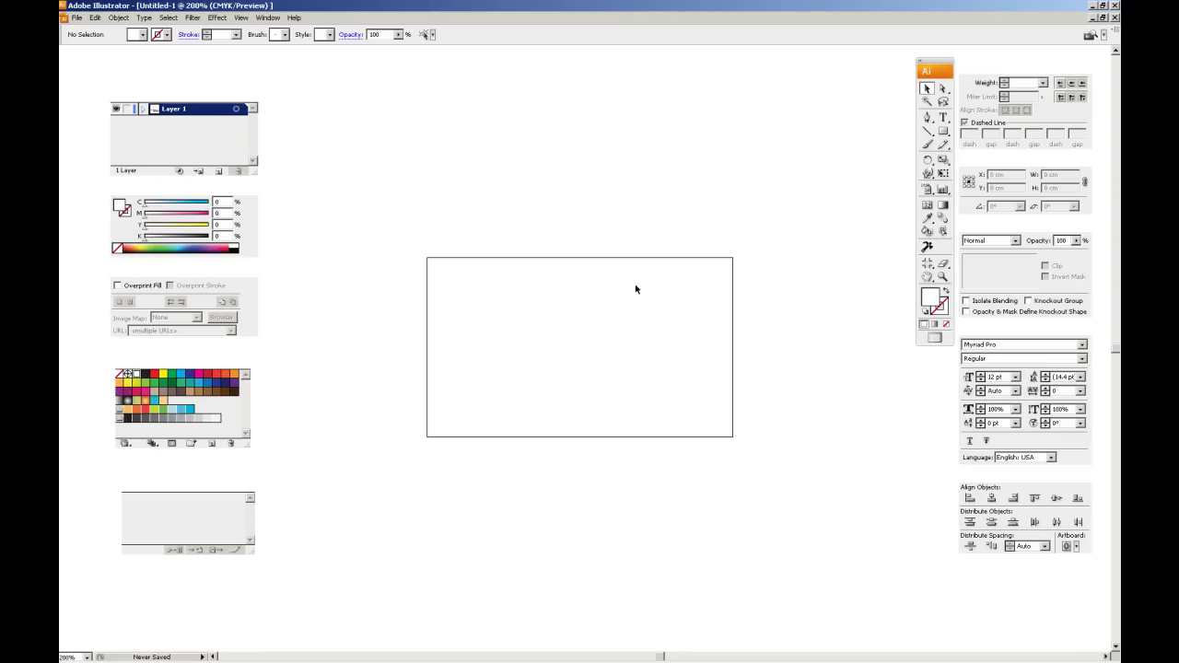
key(ctrl+r)
drag(62, 48, 426, 257)
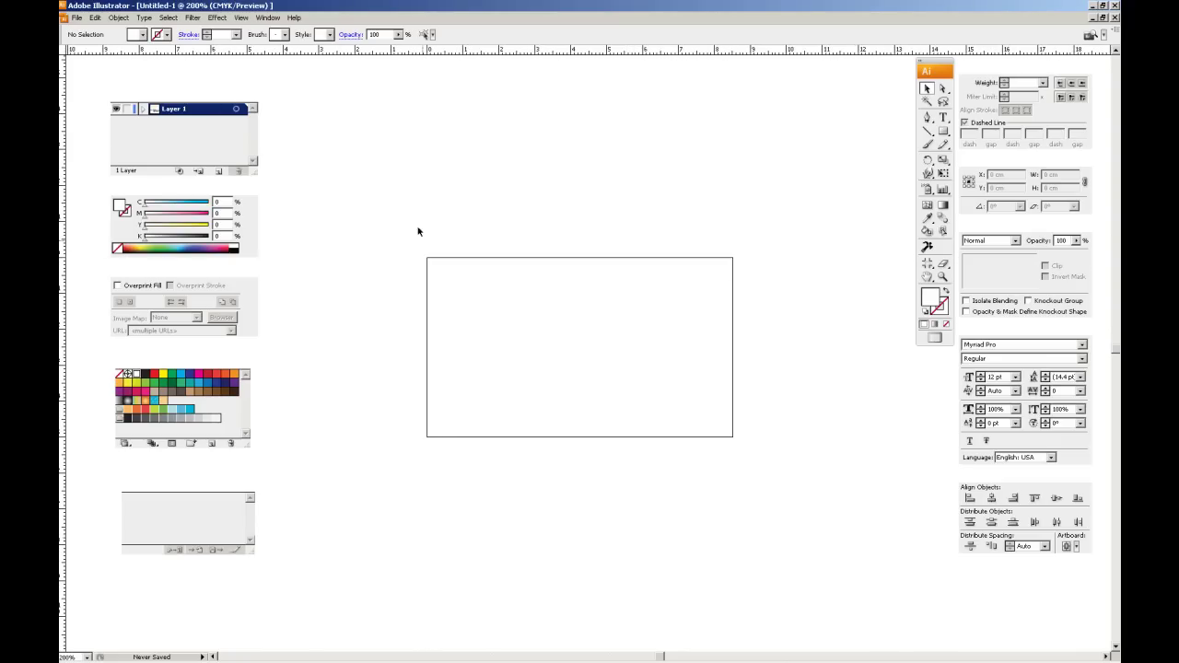
key(ctrl+equal)
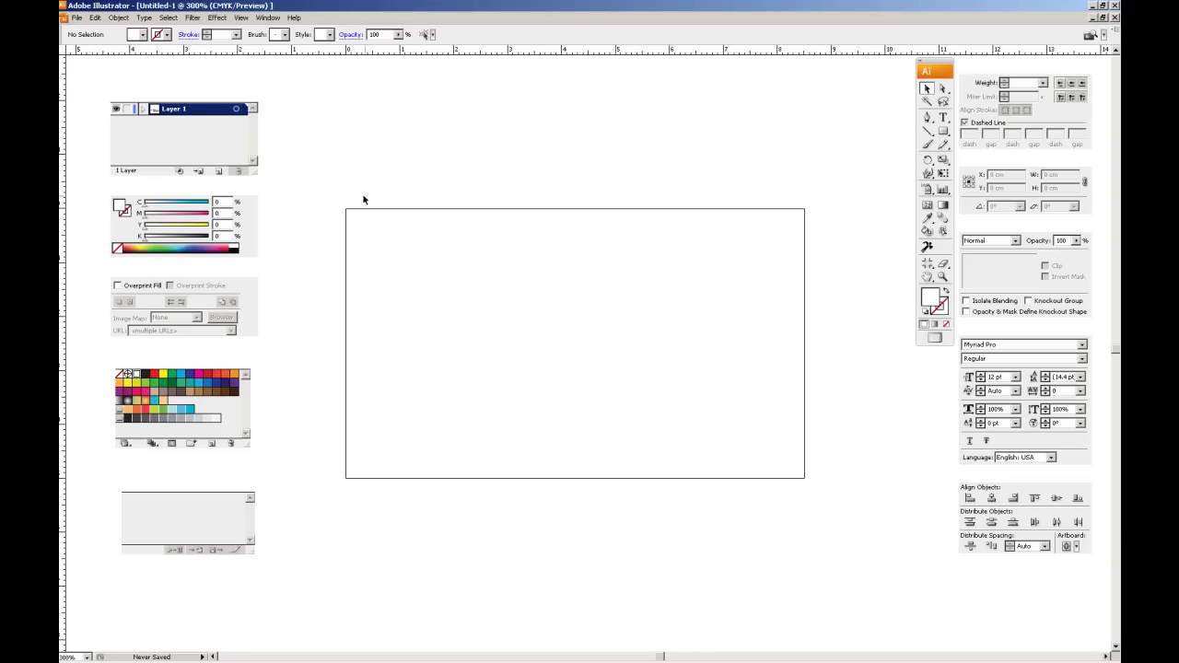
Step: Place two vertical and two horizontal margin guides just inside the artboard edges
drag(63, 112, 344, 144)
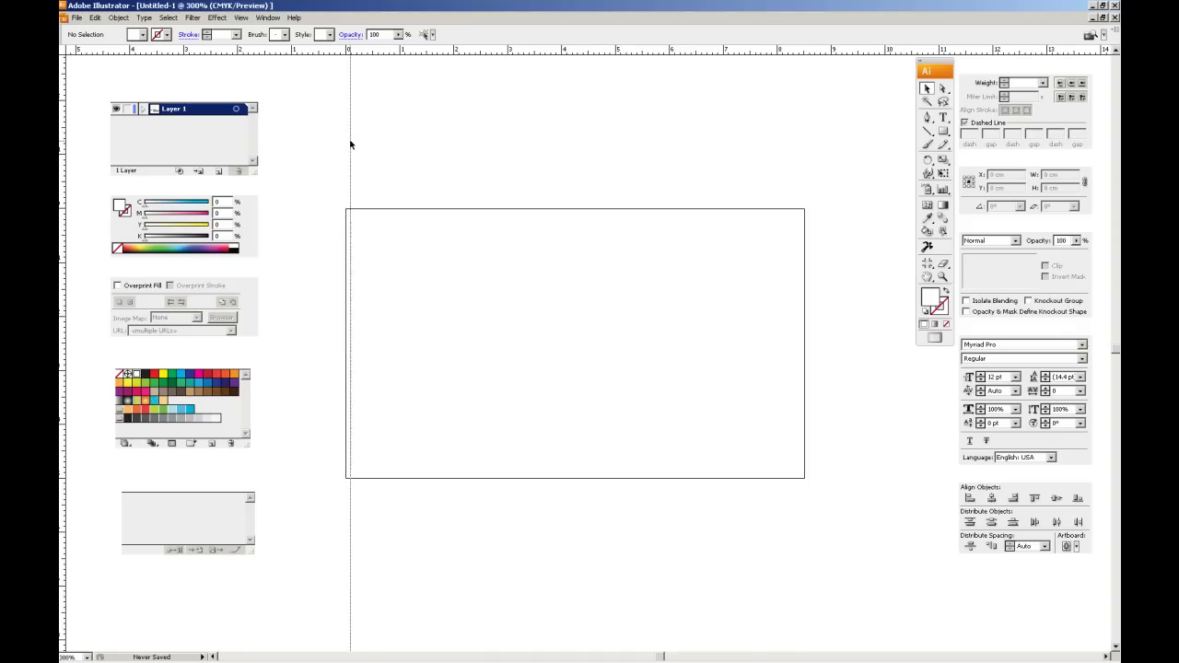
drag(344, 145, 373, 145)
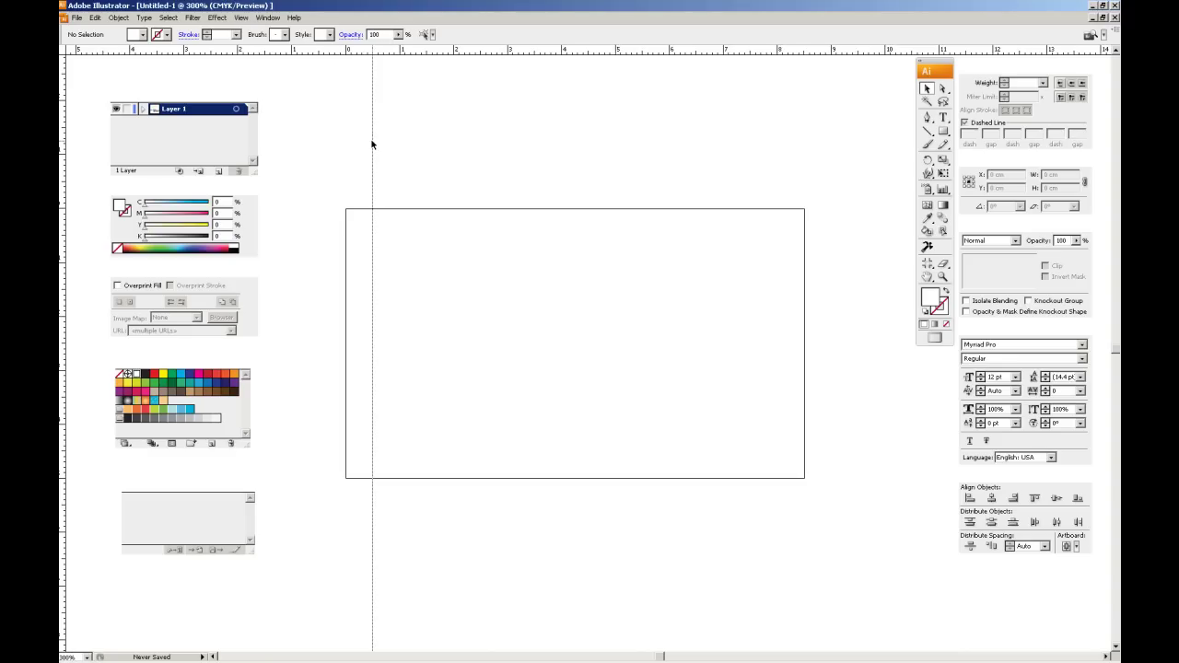
drag(372, 144, 367, 145)
drag(391, 51, 395, 230)
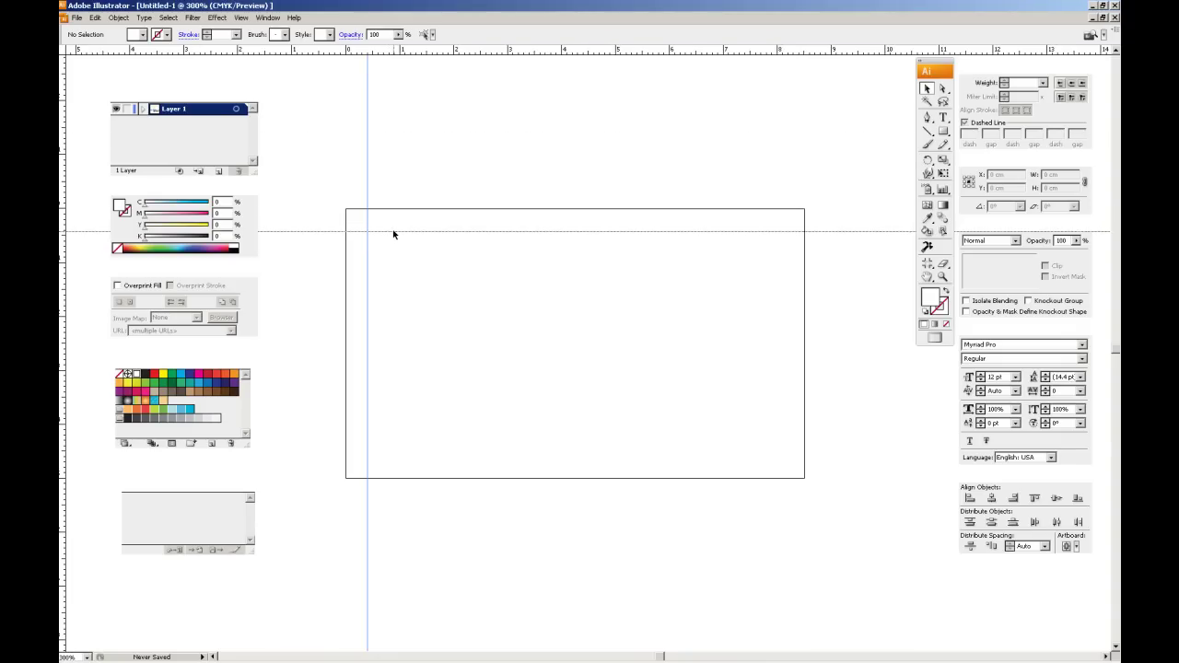
mouse_move(430, 50)
mouse_down()
mouse_move(426, 482)
mouse_move(422, 456)
mouse_up()
mouse_move(64, 393)
mouse_down()
mouse_move(297, 397)
mouse_move(823, 366)
mouse_move(782, 357)
mouse_up()
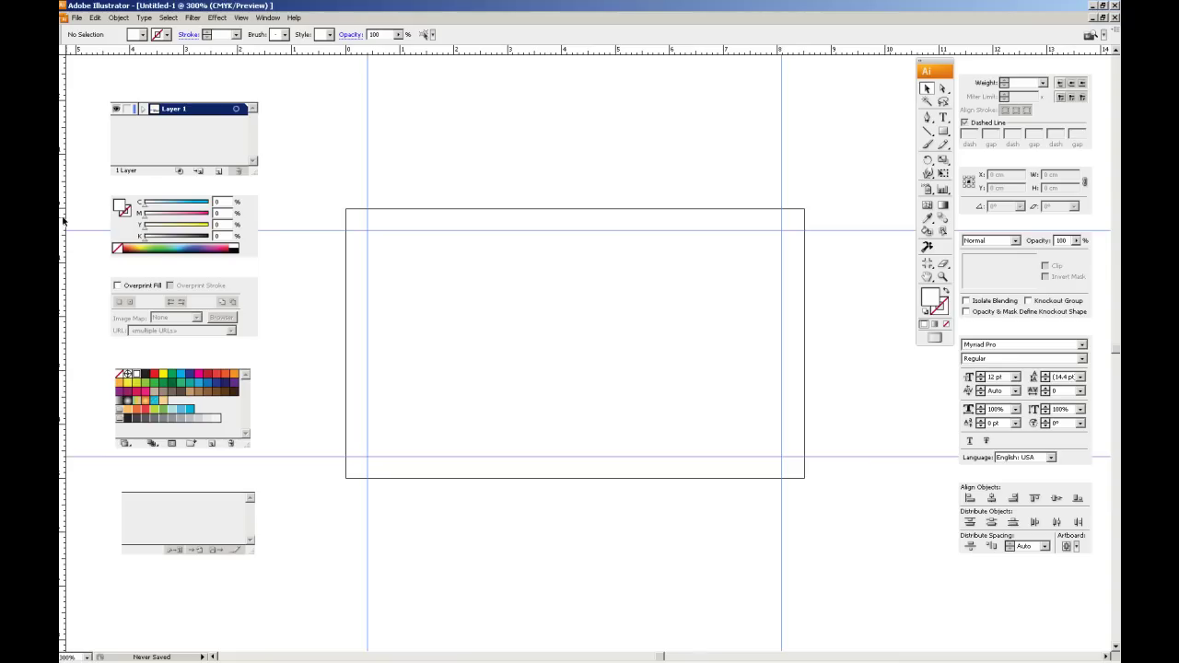
Step: Add guides along the artboard's left, top and right edges
drag(63, 219, 347, 214)
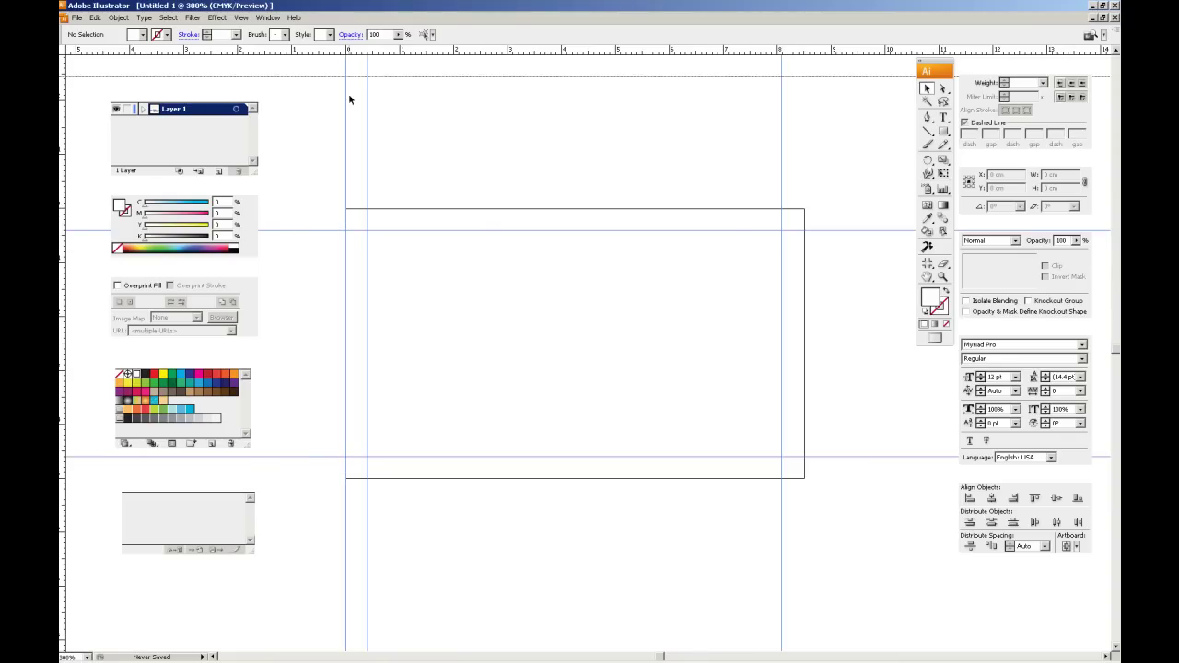
mouse_move(352, 51)
mouse_down()
mouse_move(351, 210)
mouse_move(415, 362)
mouse_move(399, 477)
mouse_up()
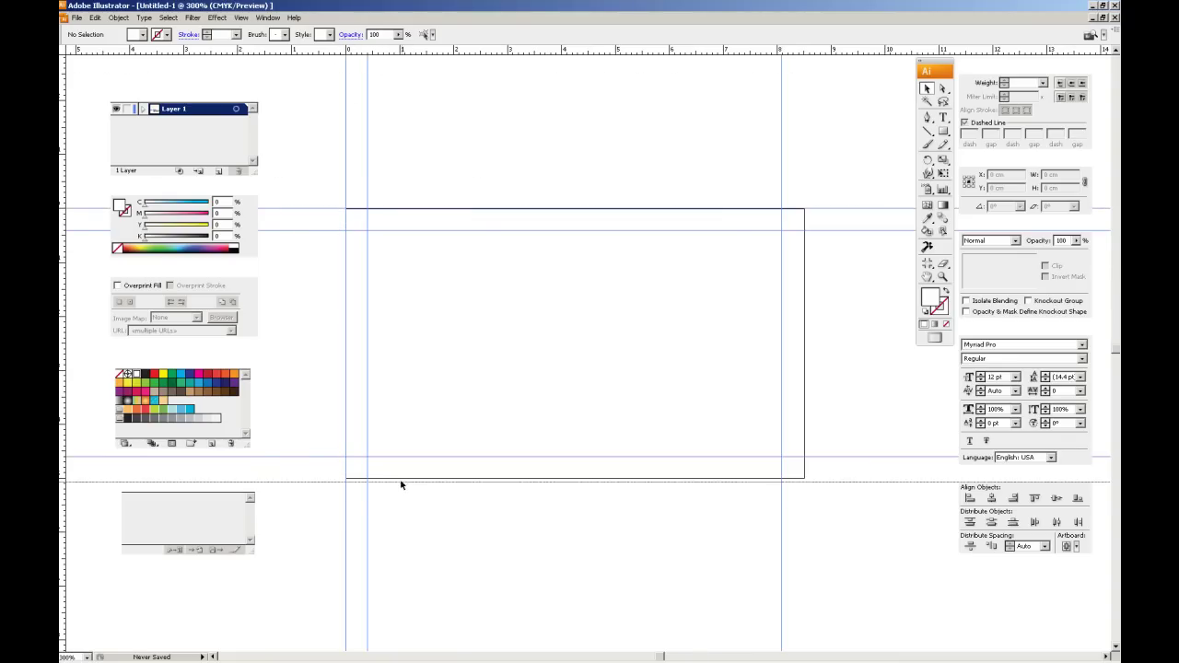
mouse_move(63, 436)
mouse_down()
mouse_move(839, 408)
mouse_move(805, 403)
mouse_up()
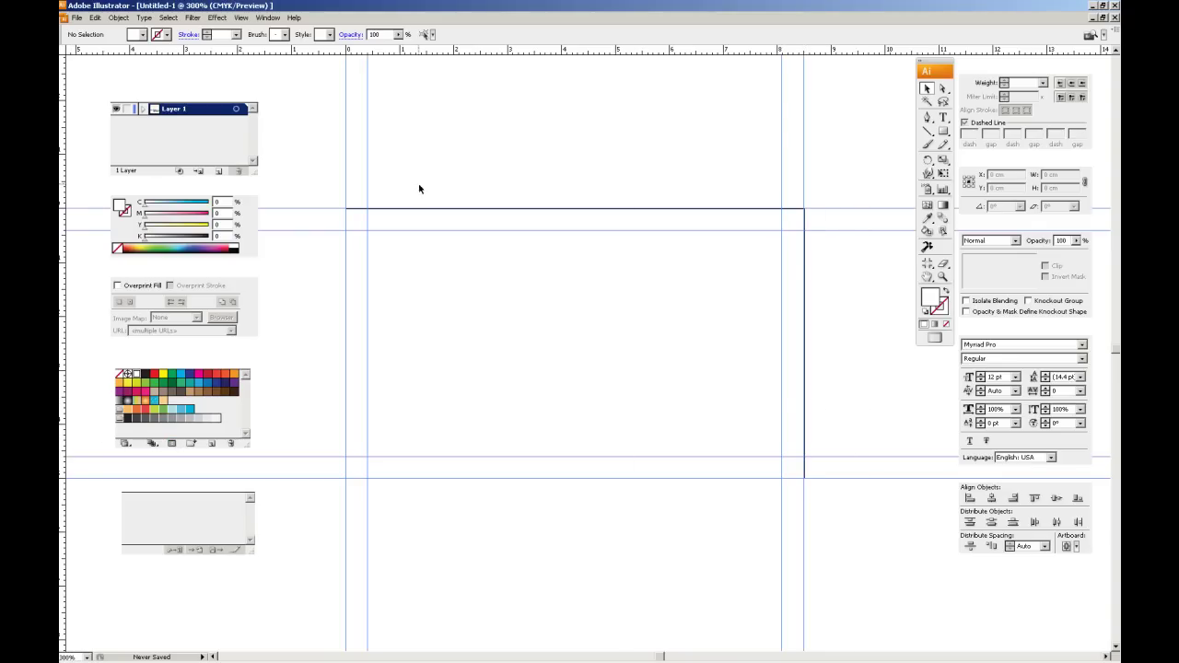
Step: Add bleed guides just outside the left, top, right and bottom edges
drag(66, 169, 319, 178)
mouse_move(339, 52)
mouse_down()
mouse_move(328, 184)
mouse_move(313, 185)
mouse_up()
drag(64, 184, 832, 174)
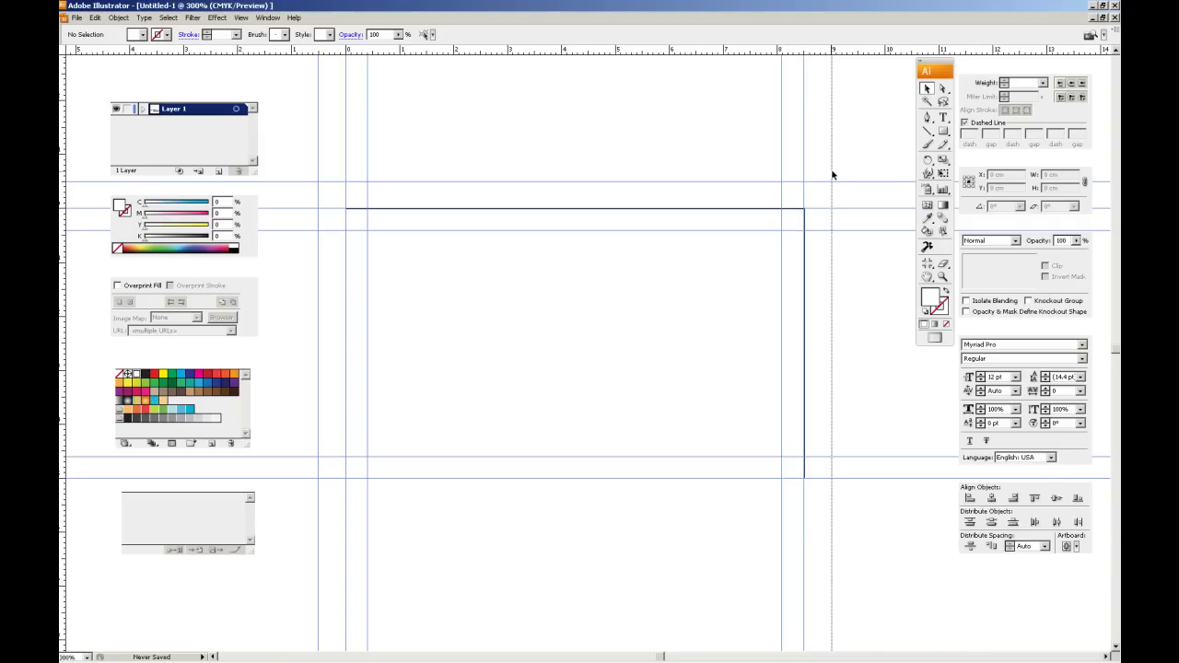
drag(540, 50, 591, 508)
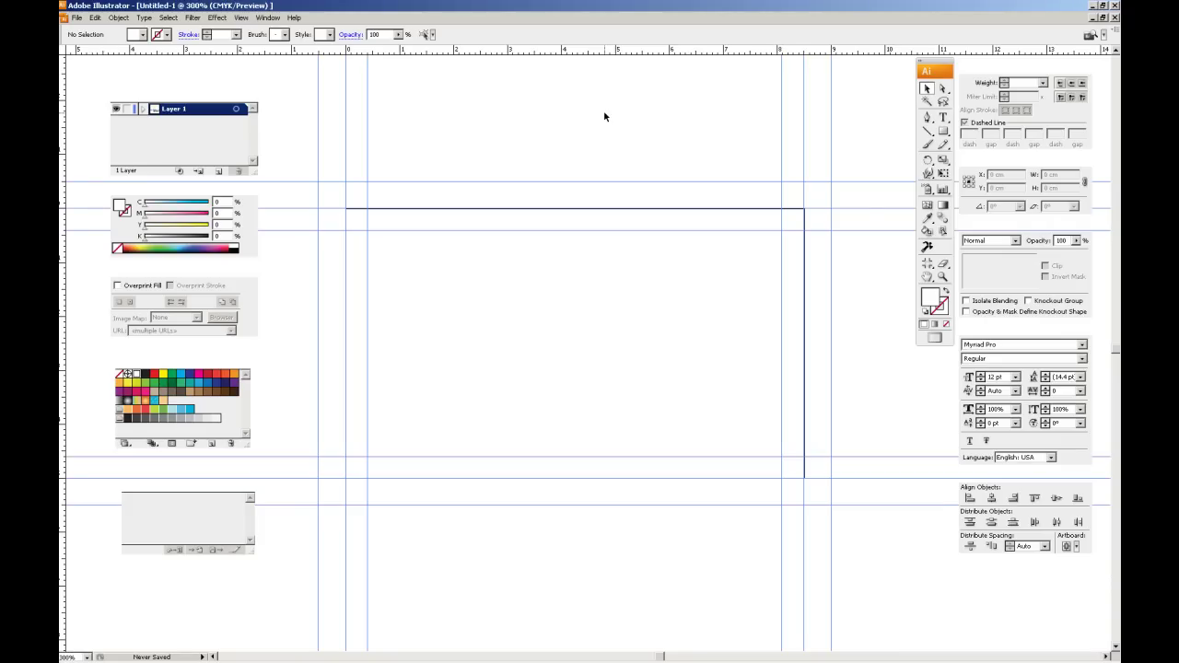
drag(437, 192, 452, 207)
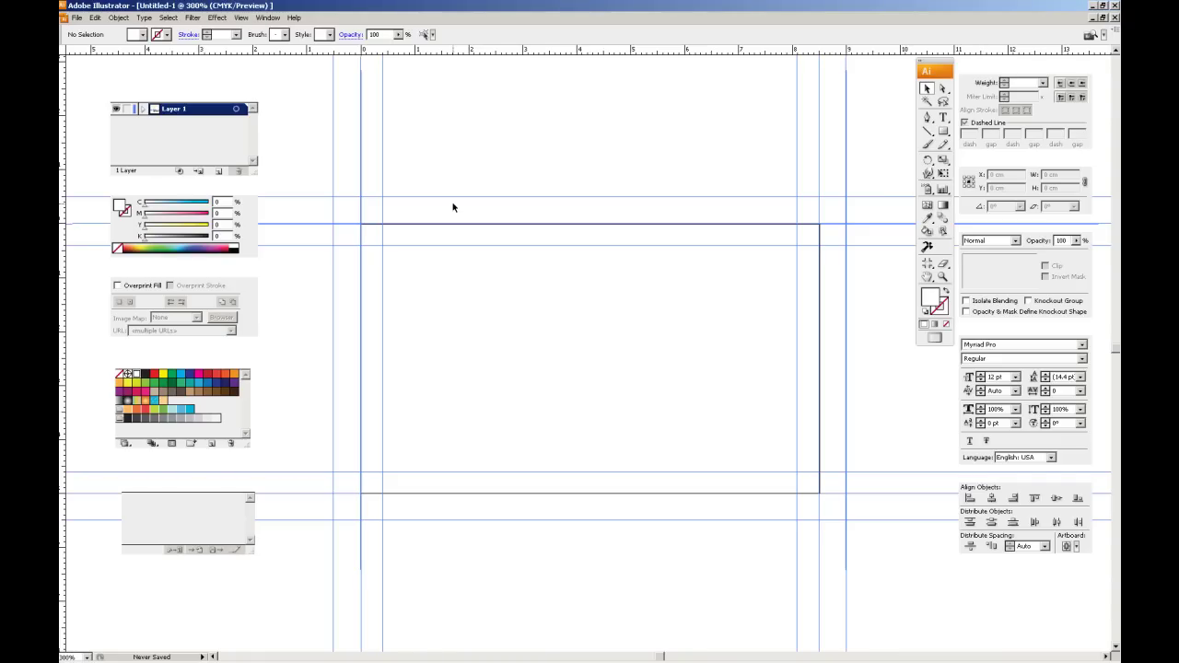
mouse_move(493, 149)
mouse_down()
mouse_move(467, 138)
mouse_move(549, 140)
mouse_up()
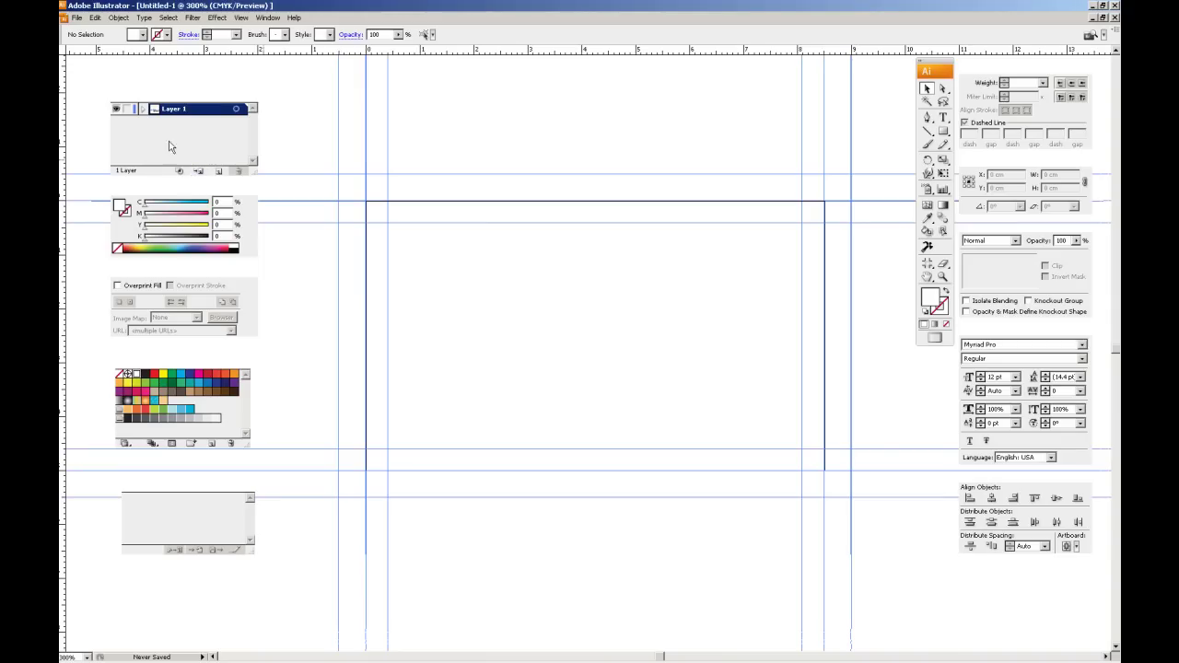
Step: Create a new layer and name it 'CORTANTE TROQUEL NO IMPRIME'
click(217, 172)
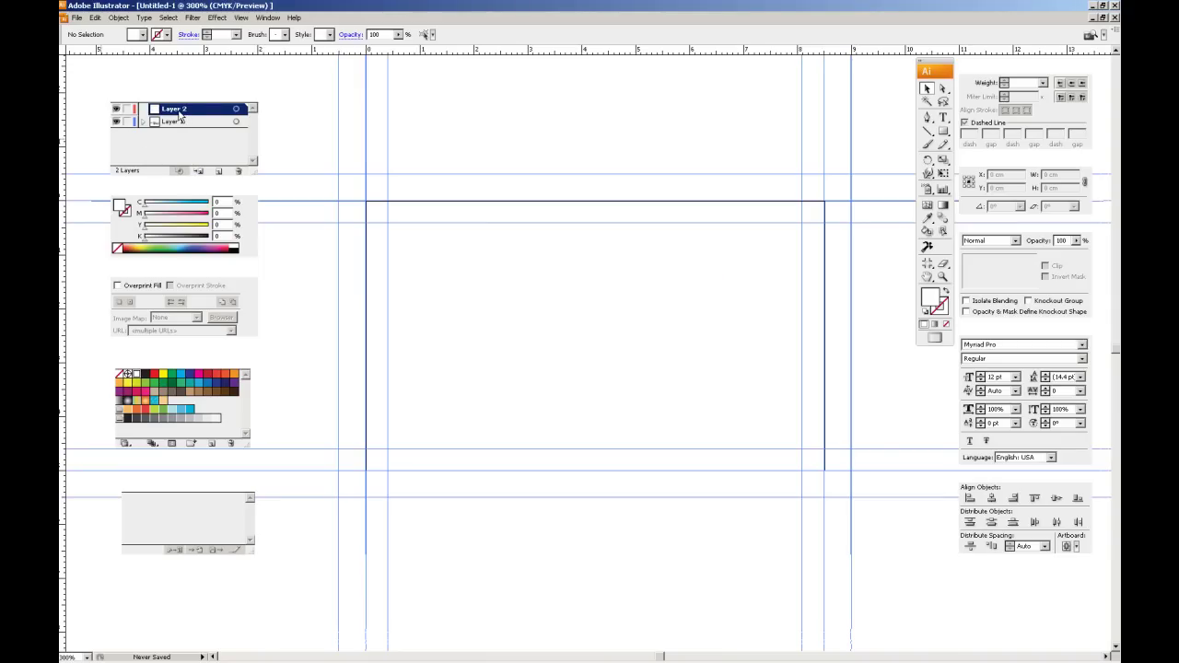
double_click(180, 115)
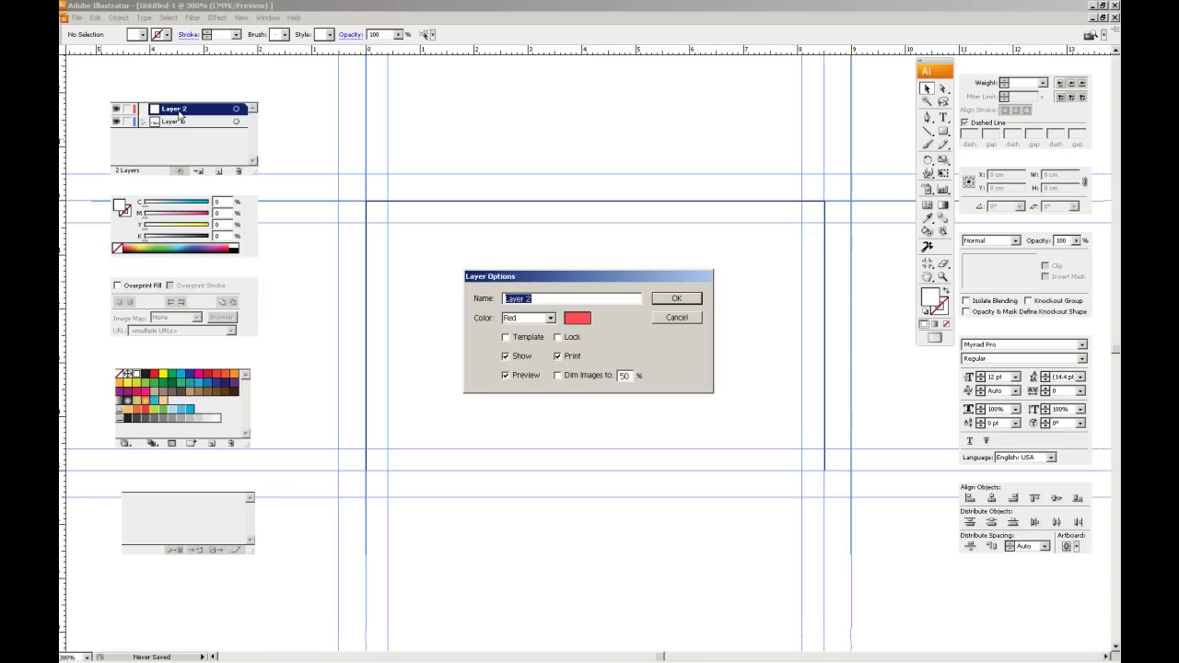
text(CORTANTE)
key(BackSpace)
key(BackSpace)
key(BackSpace)
text(TROQUEL NO IMPRIME)
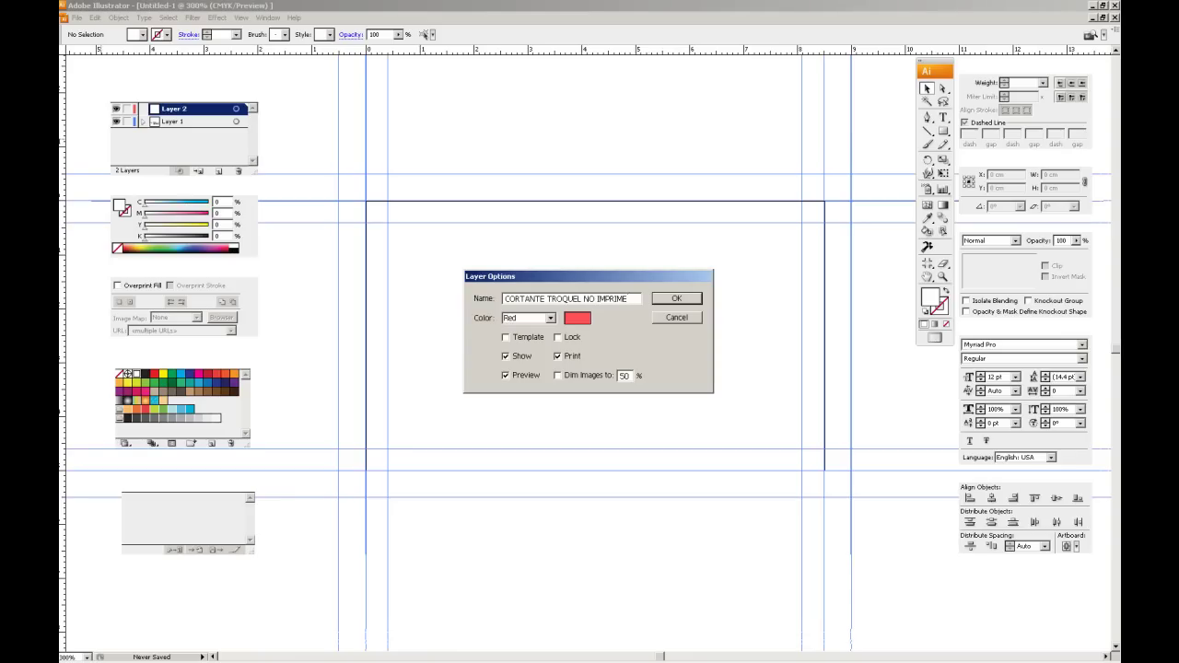
key(Return)
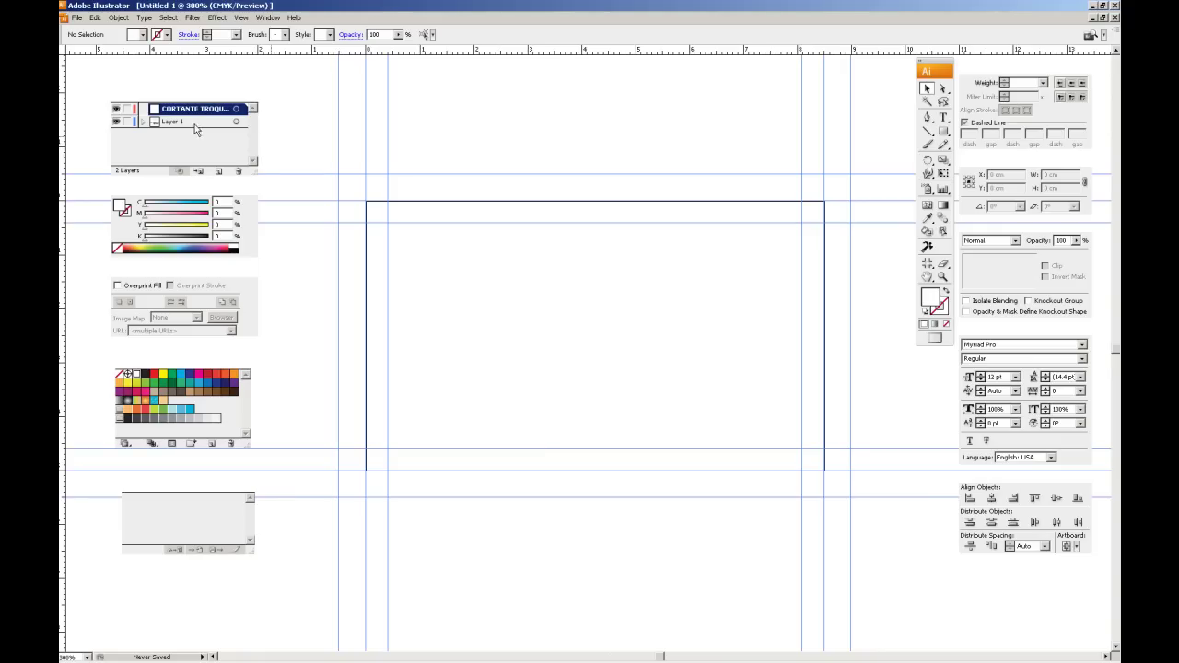
Step: Create an 8.5 × 5 cm rounded rectangle and snap it to the artboard corner
click(943, 132)
click(943, 133)
click(960, 144)
click(388, 219)
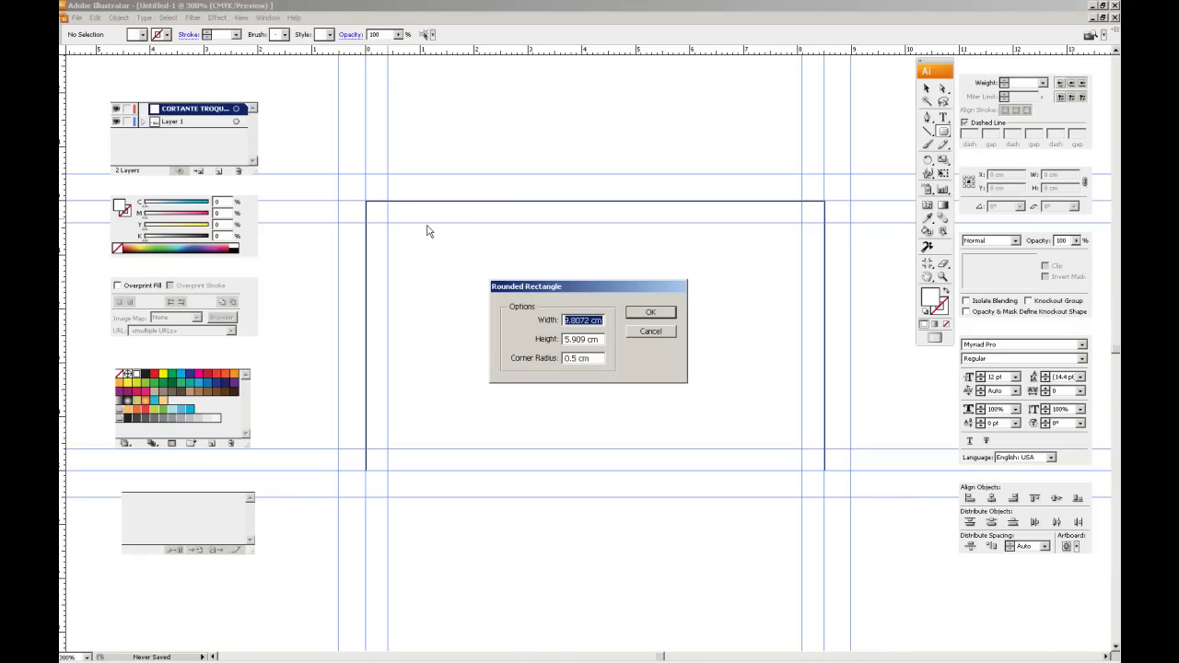
text(8.5)
key(Tab)
text(5)
key(Return)
key(v)
drag(841, 233, 820, 216)
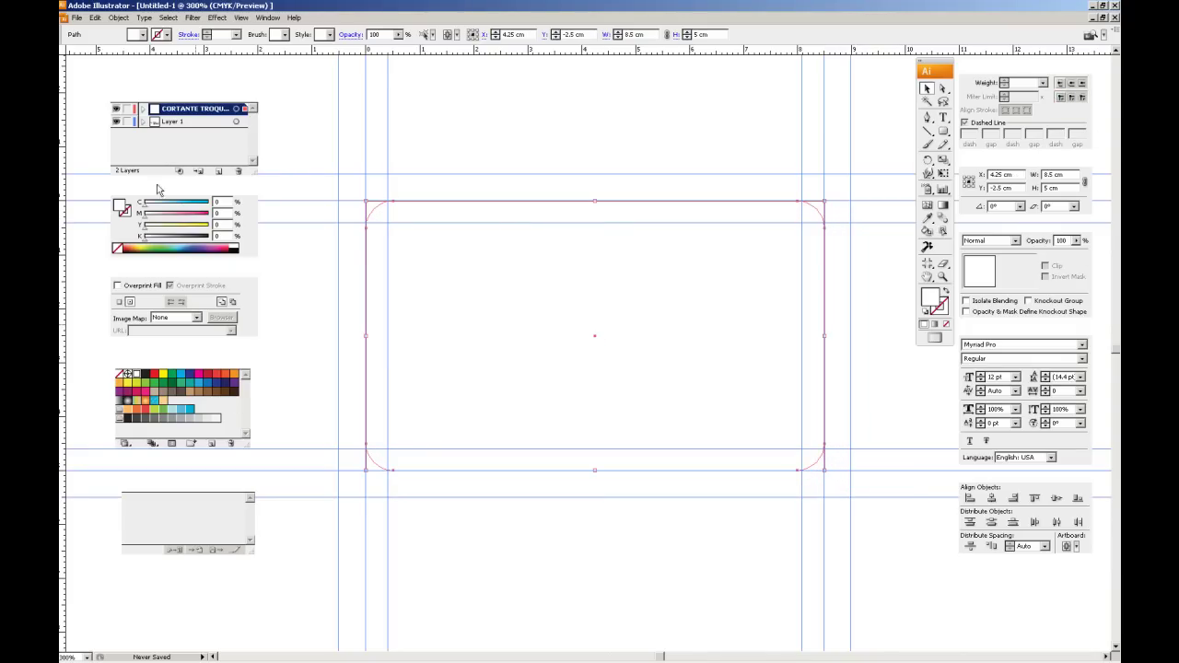
Step: Make the rounded rectangle a cyan outline with no fill, then make Layer 1 active
click(180, 378)
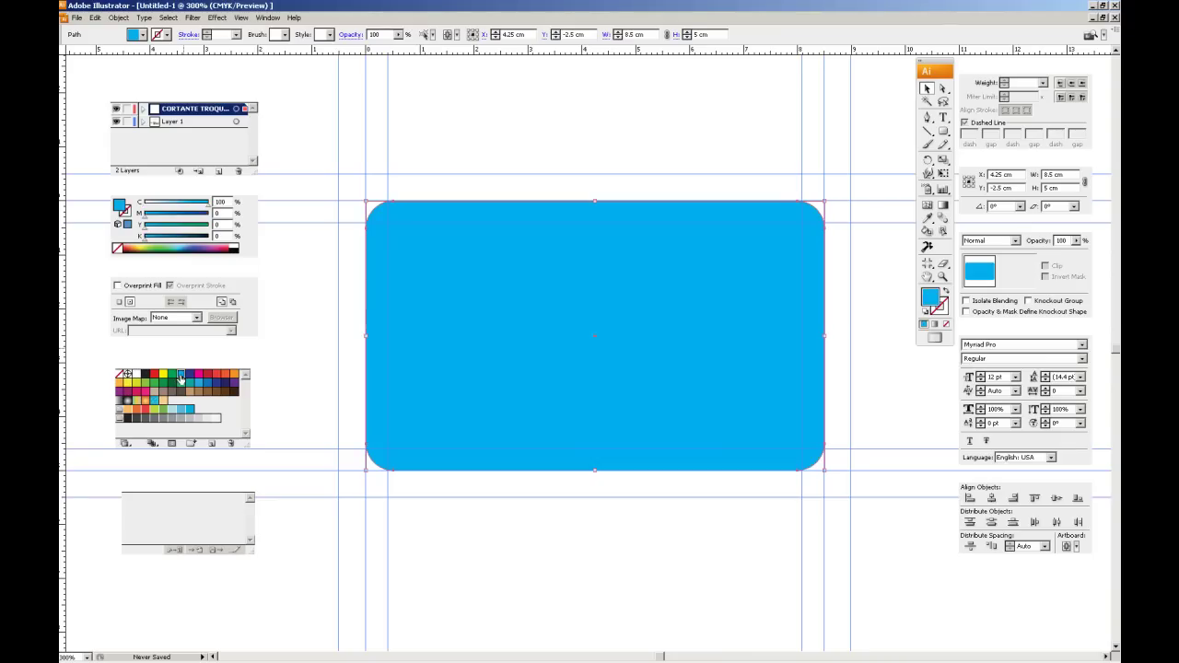
click(945, 292)
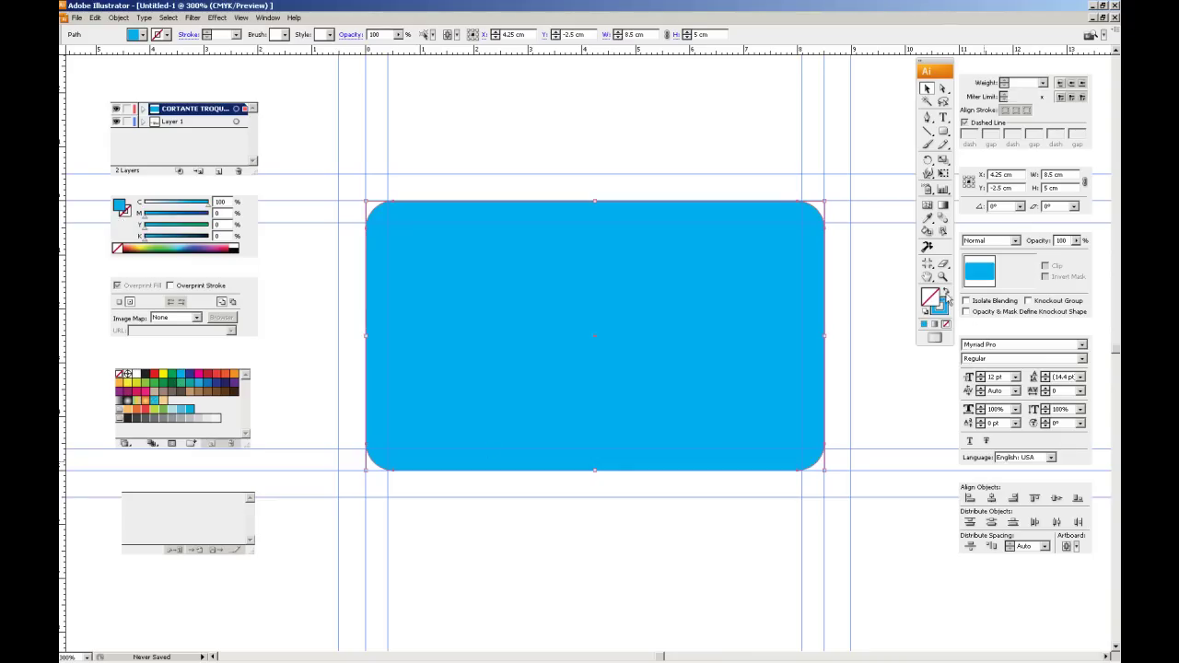
click(624, 136)
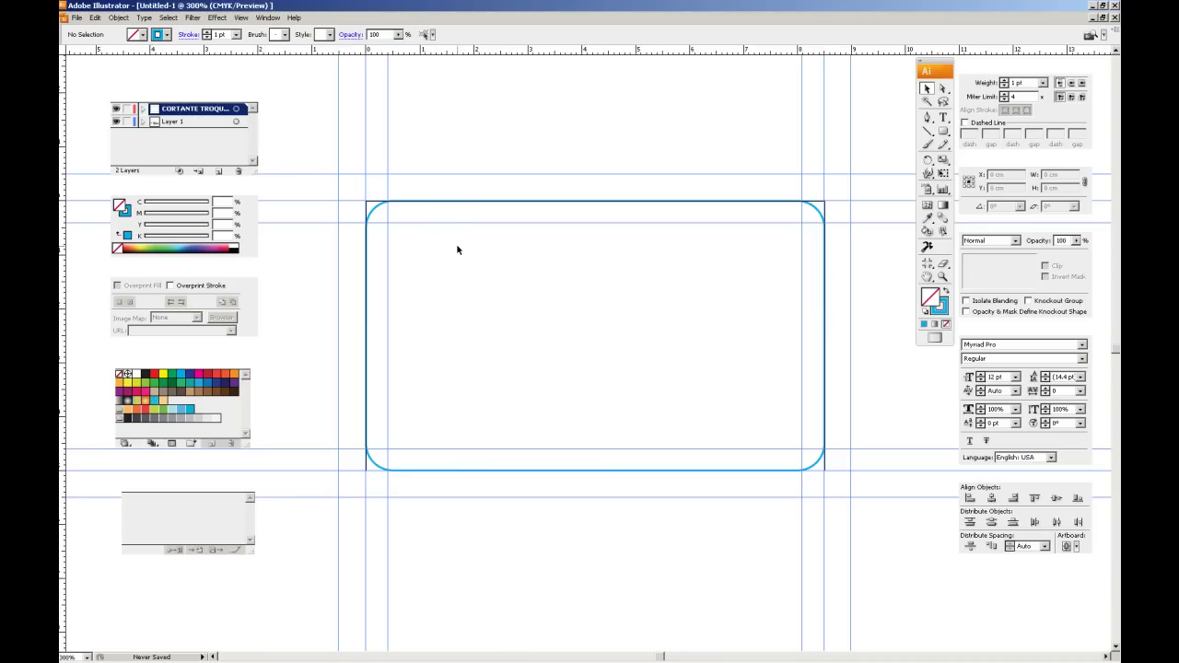
click(194, 122)
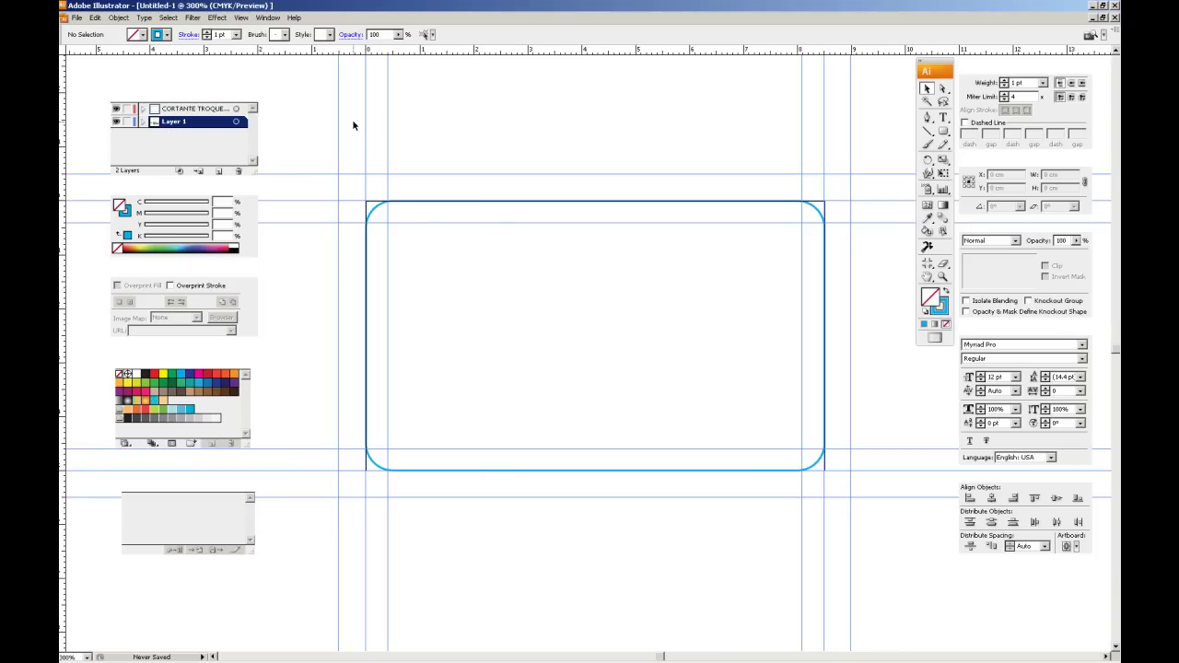
Step: Select all the business card elements and move them together, with panels hidden at 200% zoom
mouse_move(589, 140)
mouse_down()
mouse_move(526, 120)
mouse_move(568, 142)
mouse_up()
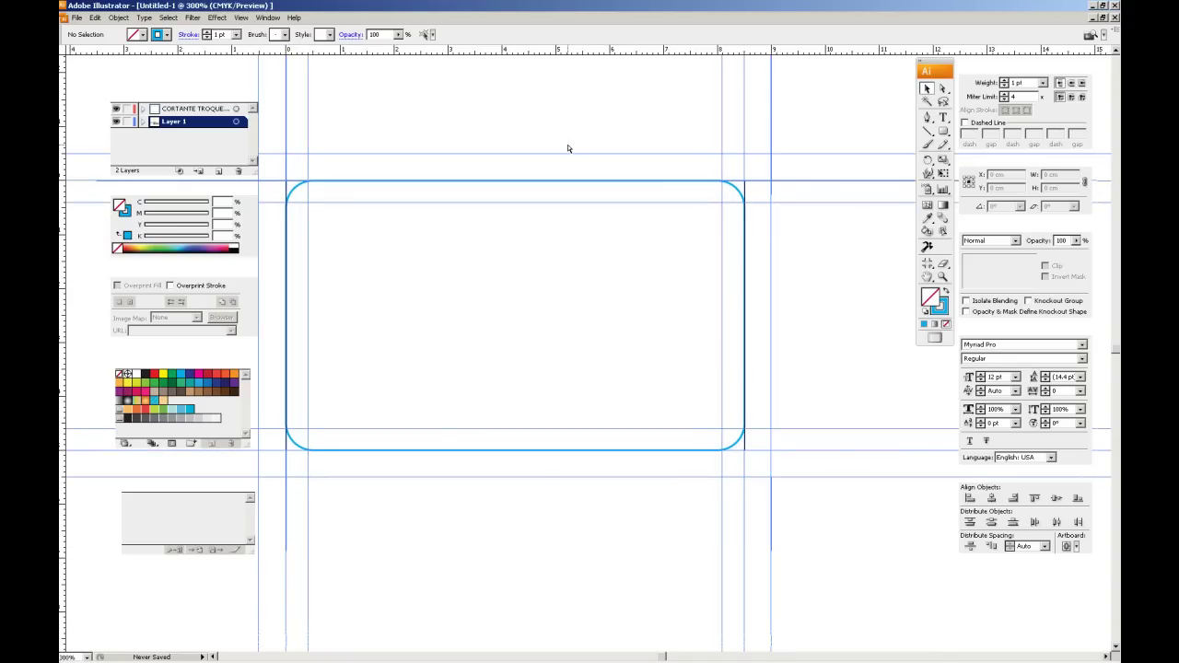
key(ctrl+minus)
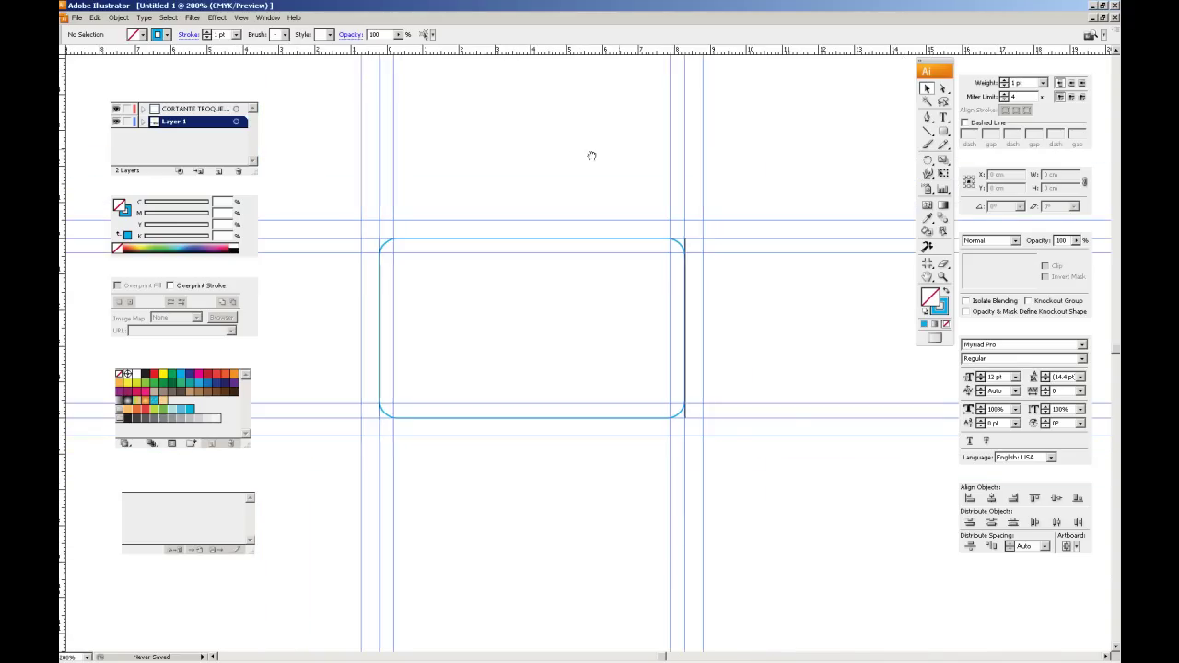
key(Tab)
key(Tab)
drag(660, 221, 554, 259)
drag(844, 374, 838, 240)
key(ctrl+a)
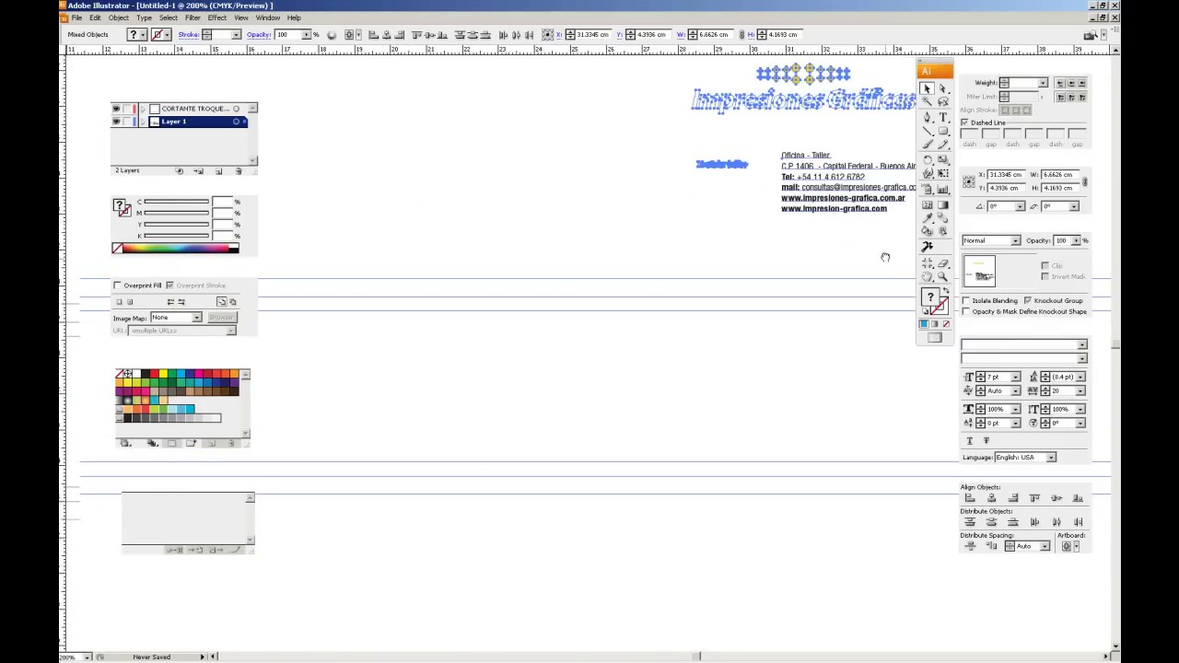
mouse_move(723, 109)
mouse_down()
mouse_move(488, 234)
mouse_move(755, 208)
mouse_up()
click(775, 220)
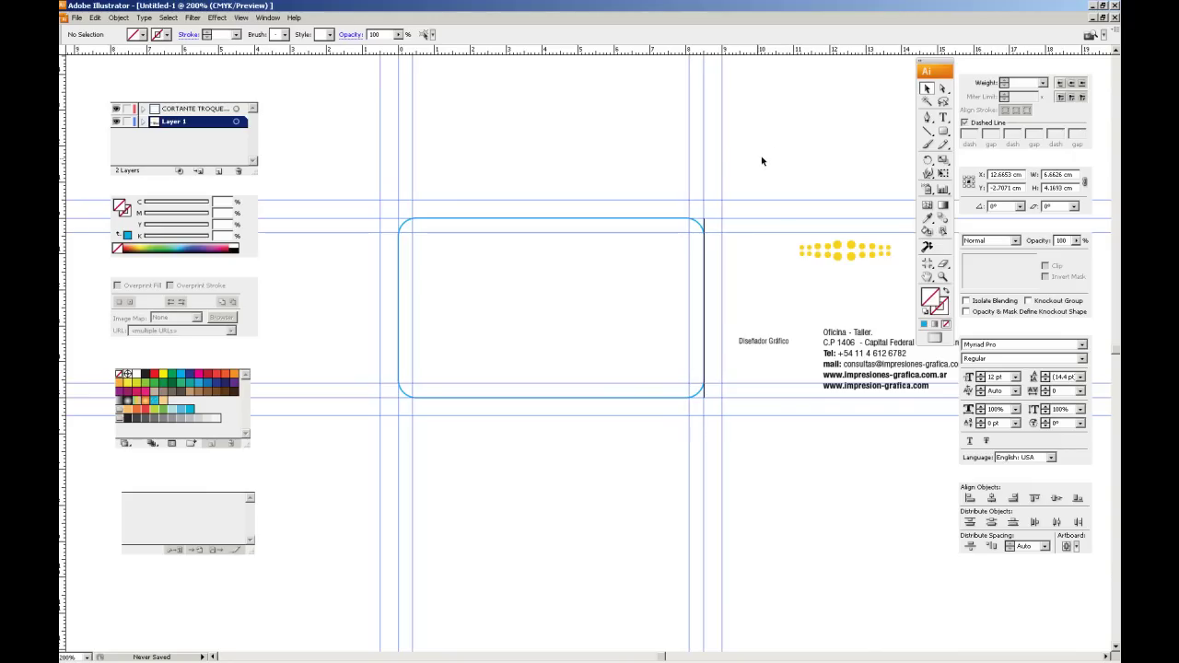
Step: At 300% zoom, draw a rectangle from the card's top-left to bottom-right corner
key(ctrl+plus)
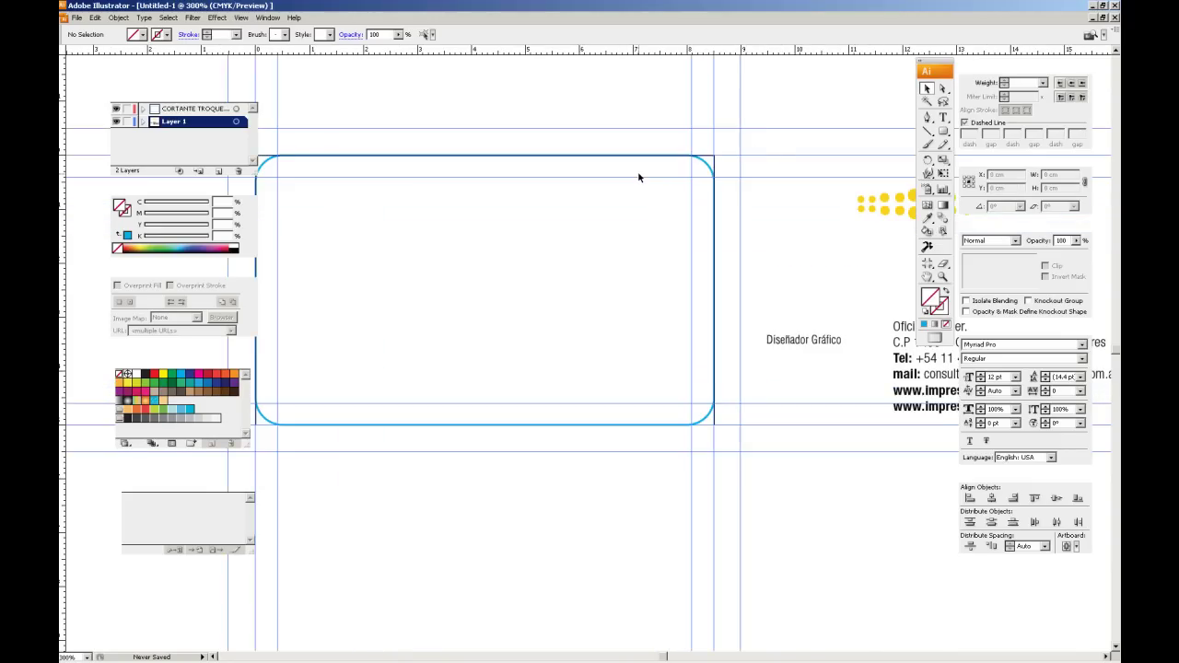
drag(639, 177, 691, 194)
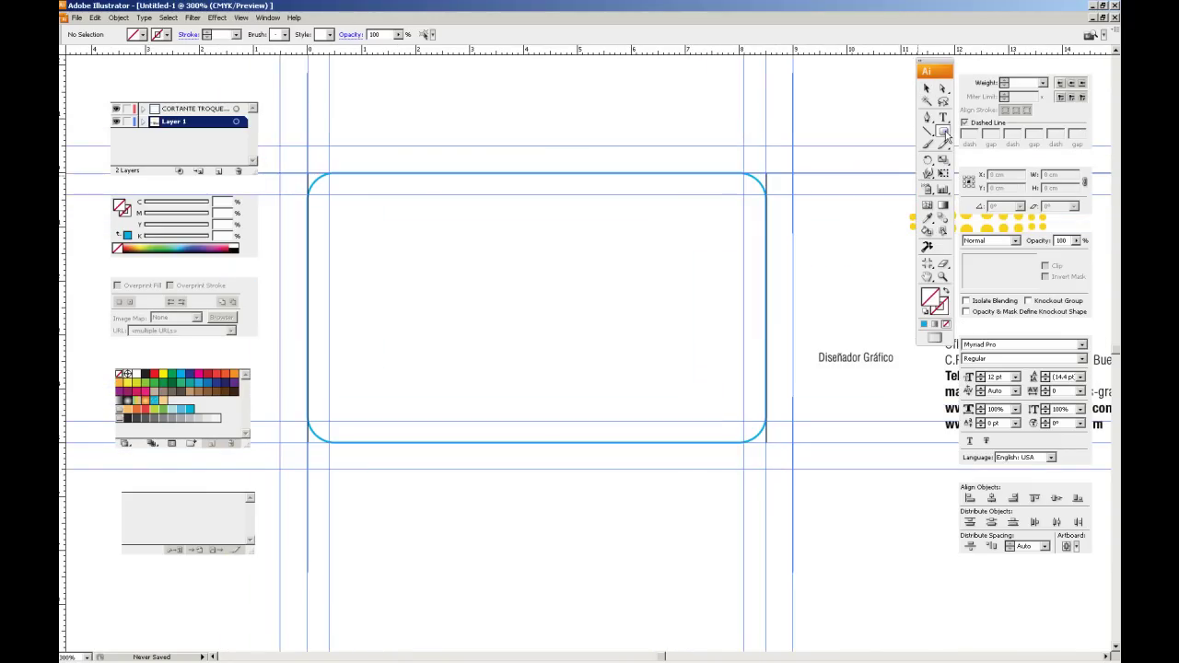
drag(946, 136, 976, 138)
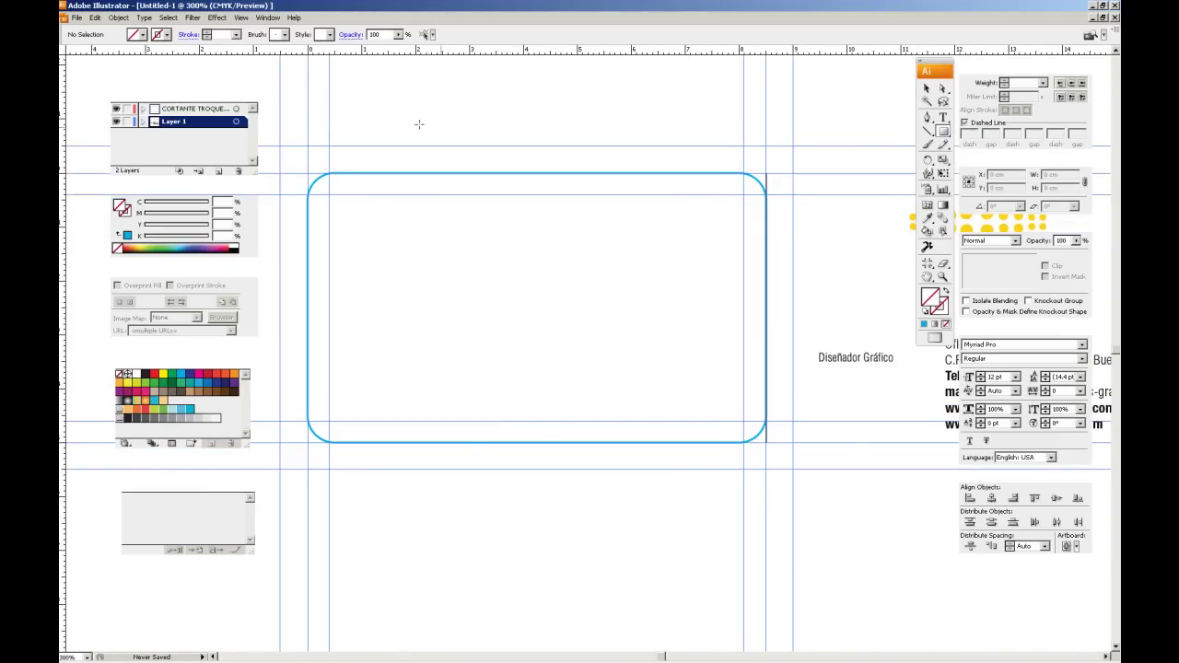
drag(342, 109, 404, 114)
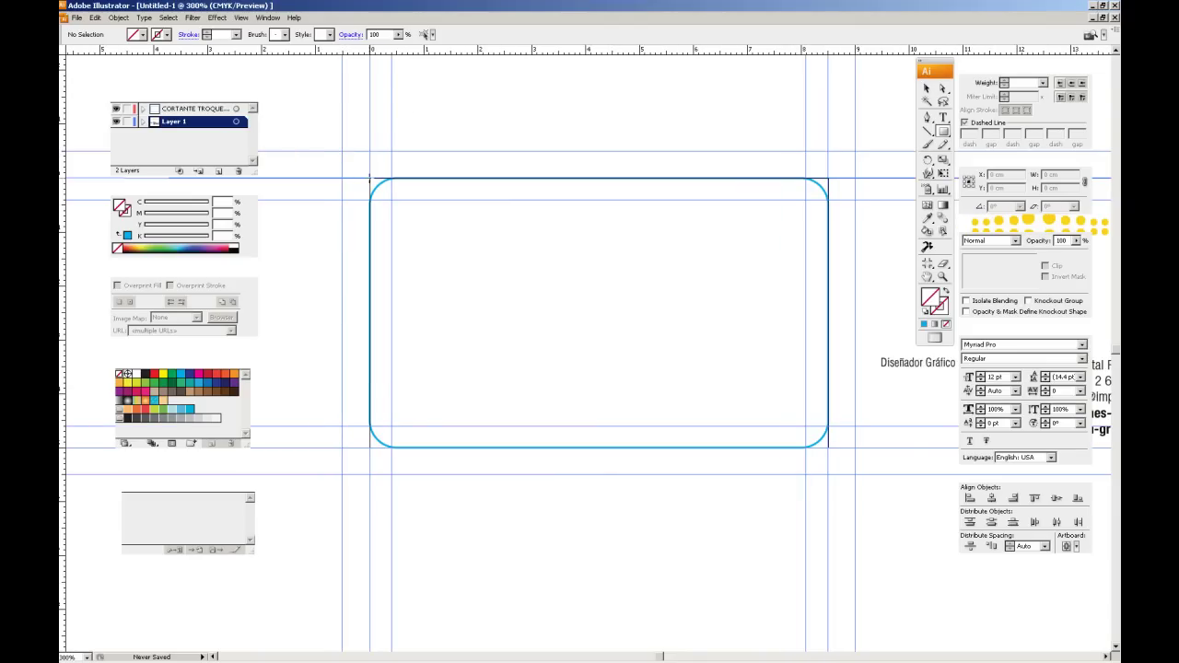
drag(369, 178, 827, 446)
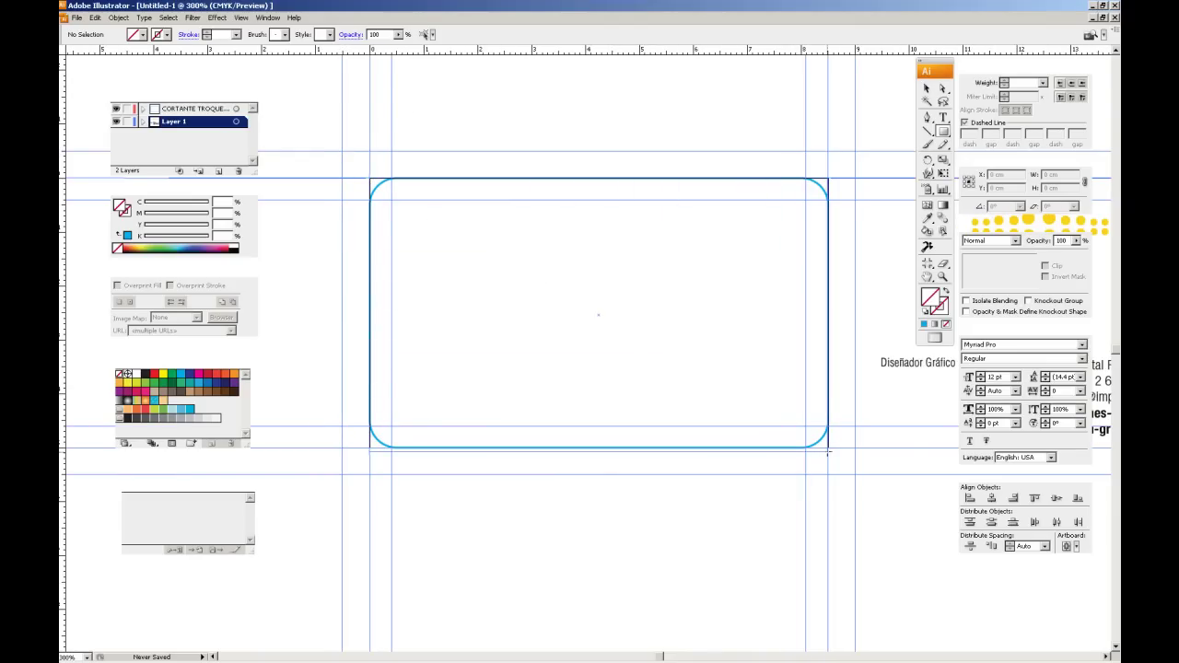
Step: Fill the new rectangle with black
click(927, 89)
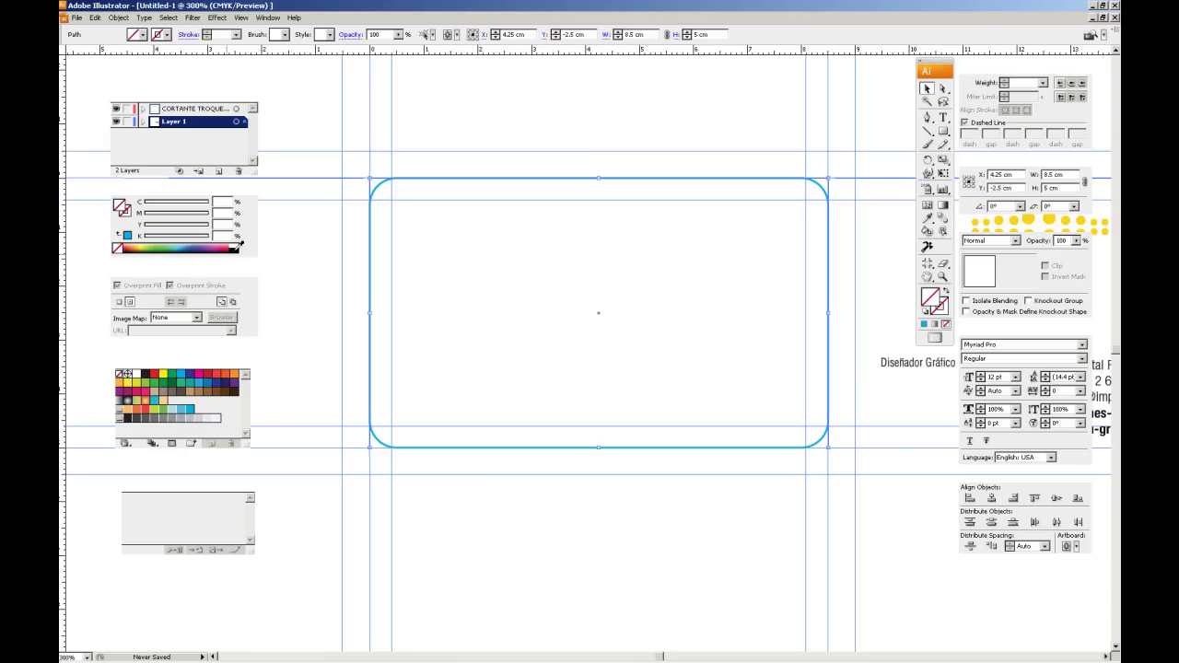
click(235, 248)
click(587, 111)
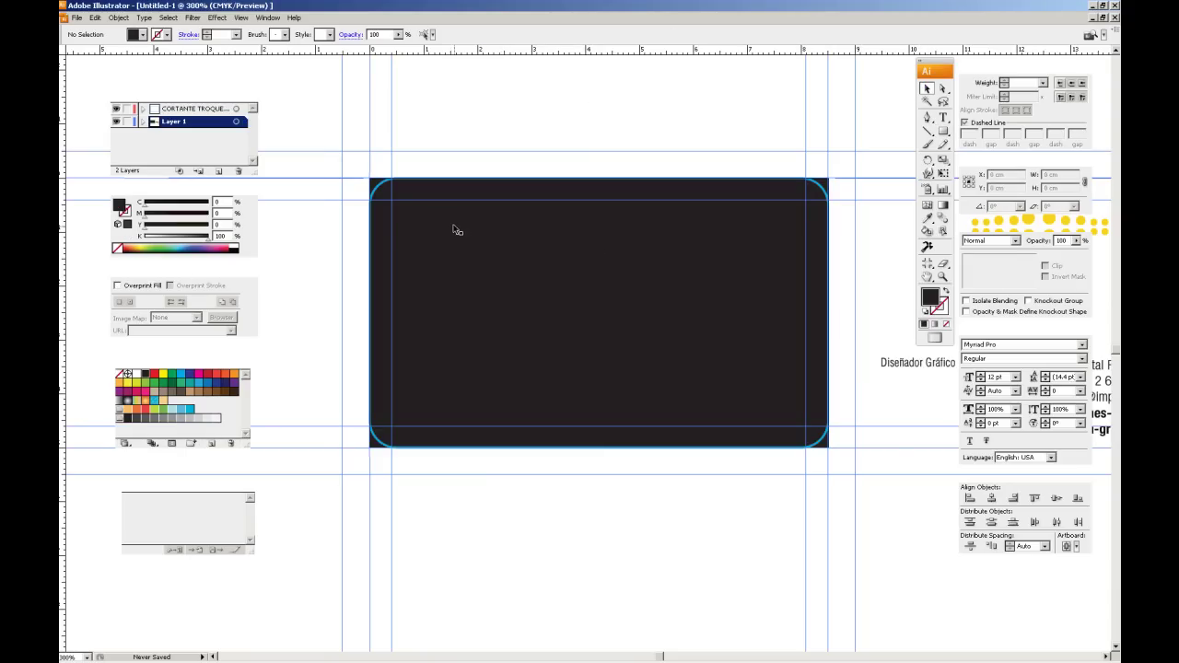
scroll(448, 207, right, 1)
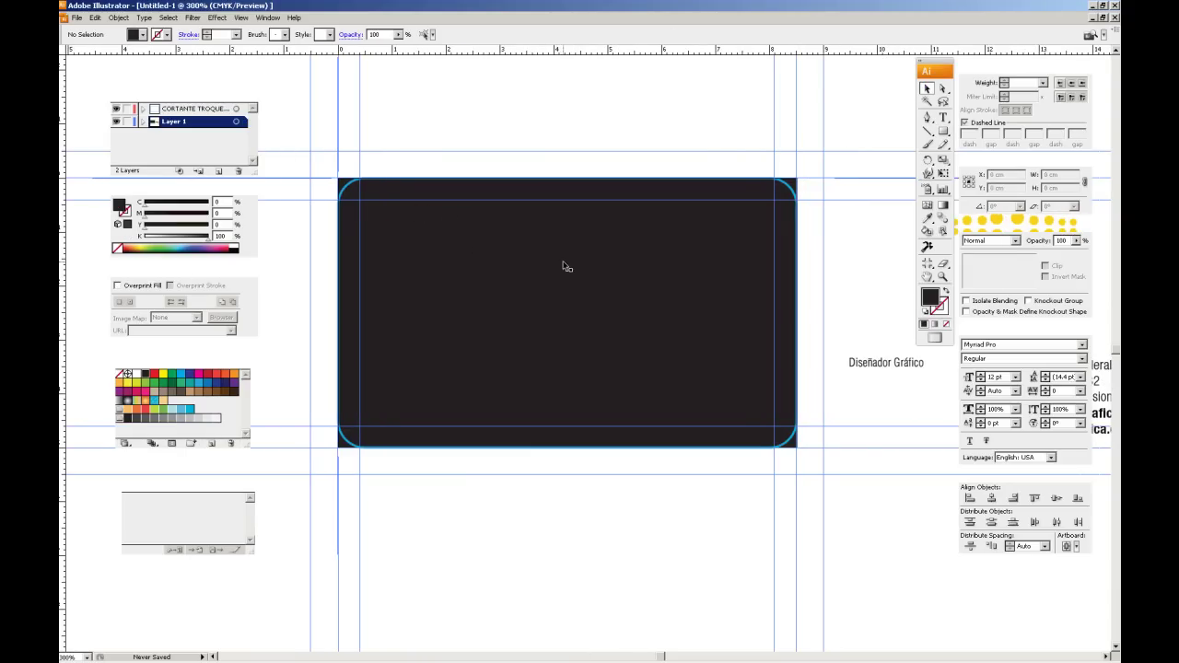
Step: Stretch the black rectangle's four sides outward past the cut line to the bleed
click(475, 292)
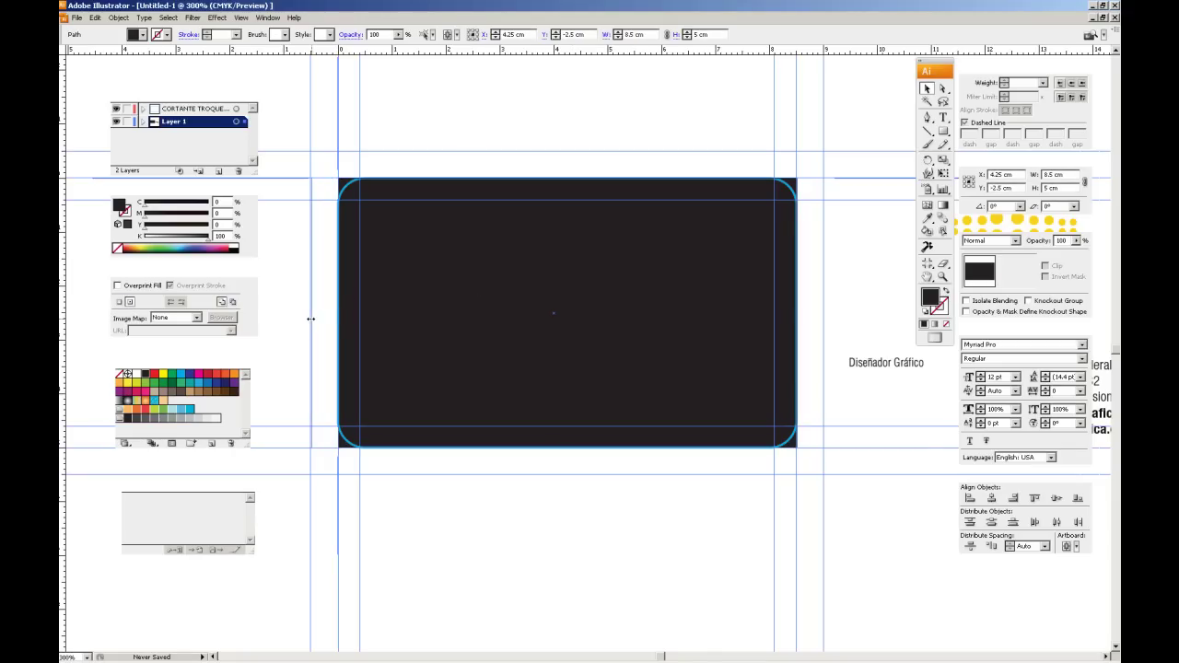
drag(336, 314, 311, 314)
drag(798, 312, 822, 312)
drag(566, 177, 565, 150)
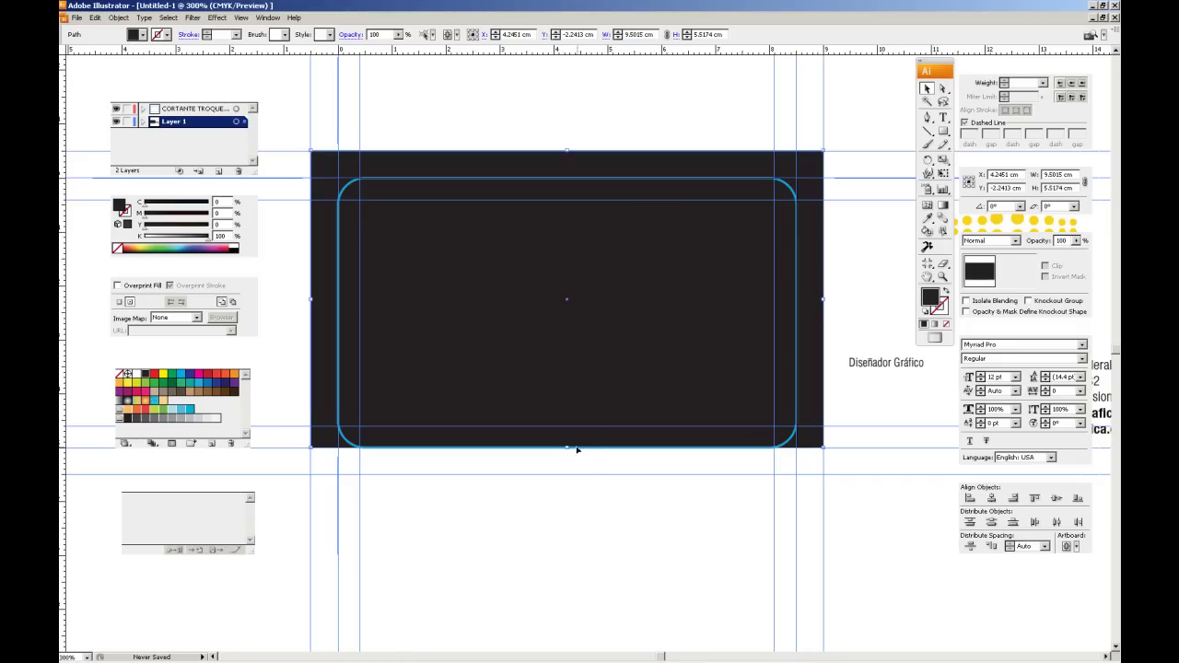
drag(567, 447, 567, 474)
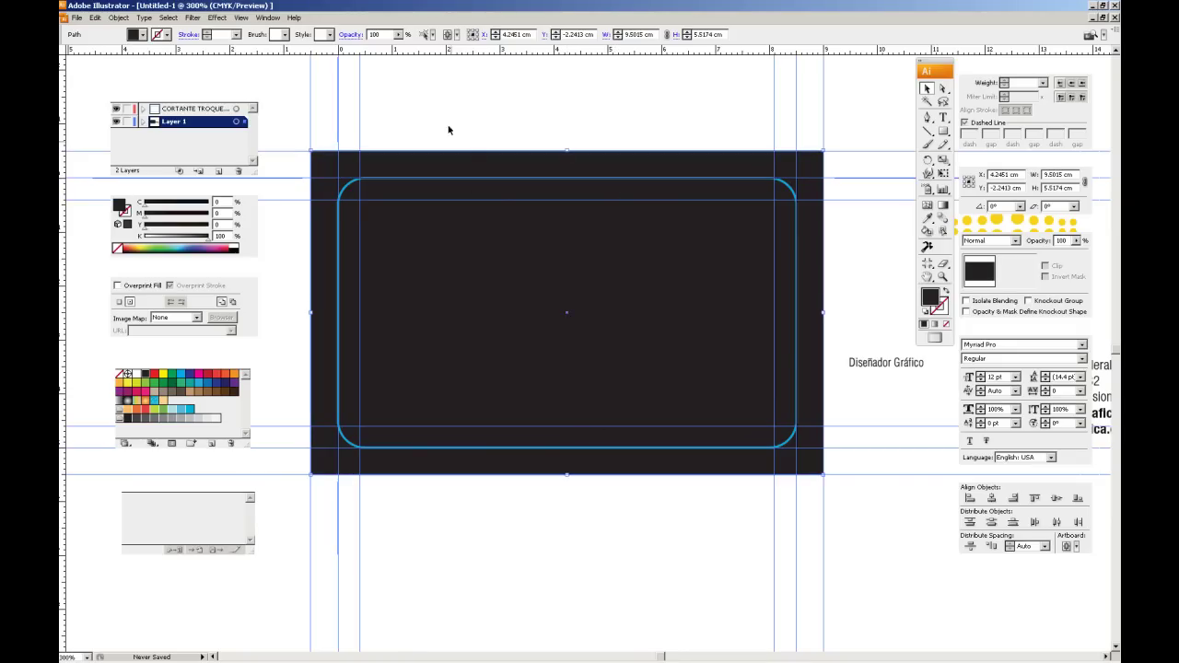
key(ctrl+shift+a)
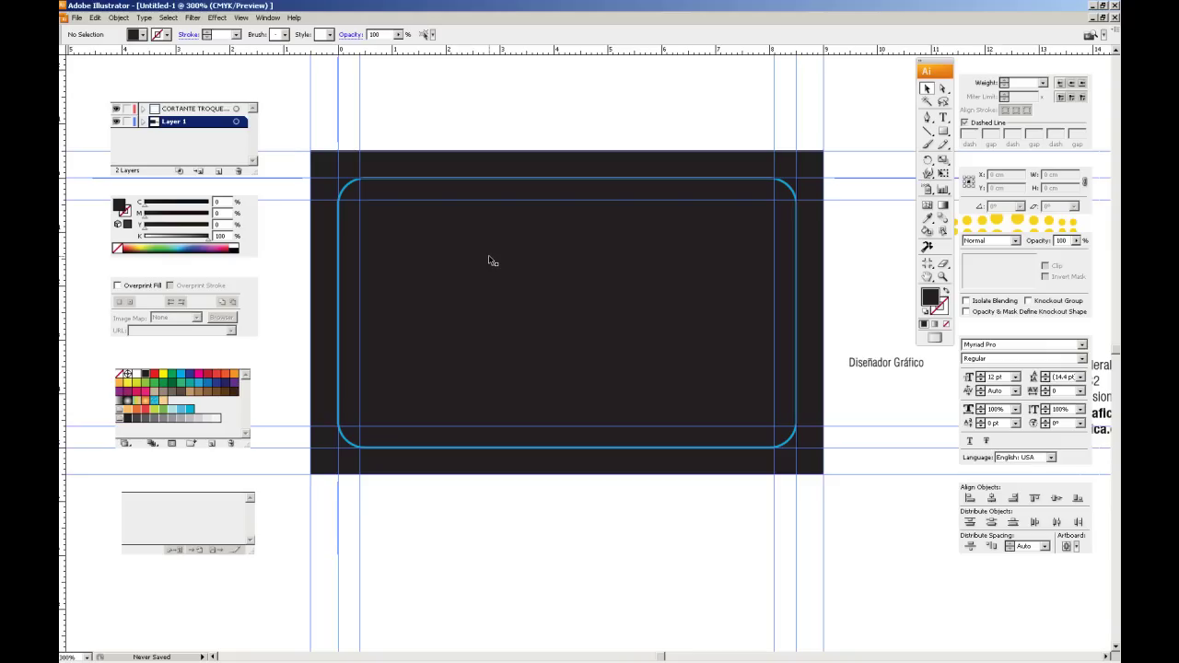
click(489, 260)
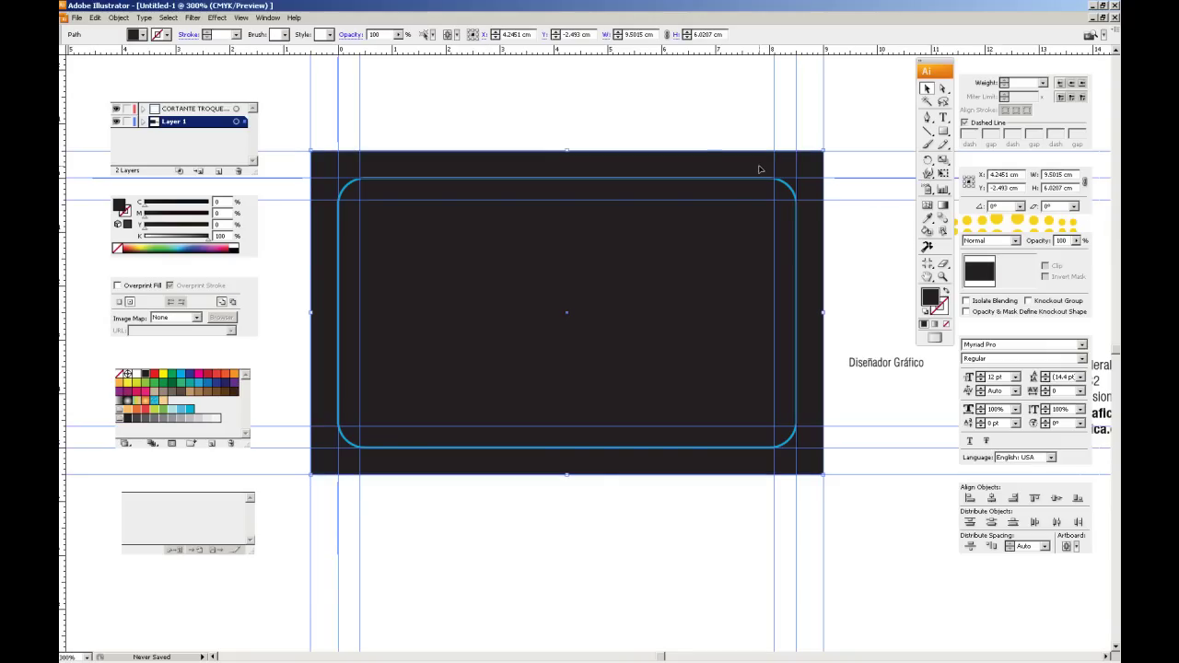
click(649, 106)
mouse_move(666, 219)
mouse_down()
mouse_move(584, 230)
mouse_move(540, 218)
mouse_move(602, 238)
mouse_up()
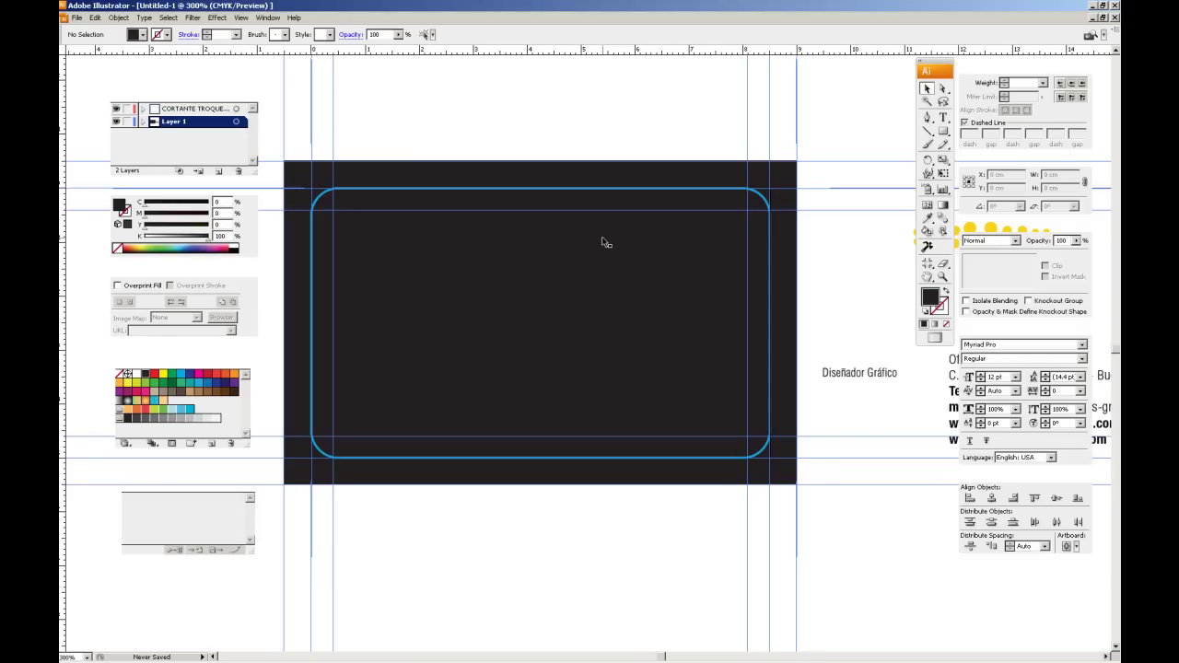
Step: Set the background fill to rich black C72.16 M69.02 Y65.1 K88.24 in the Color Picker
click(532, 257)
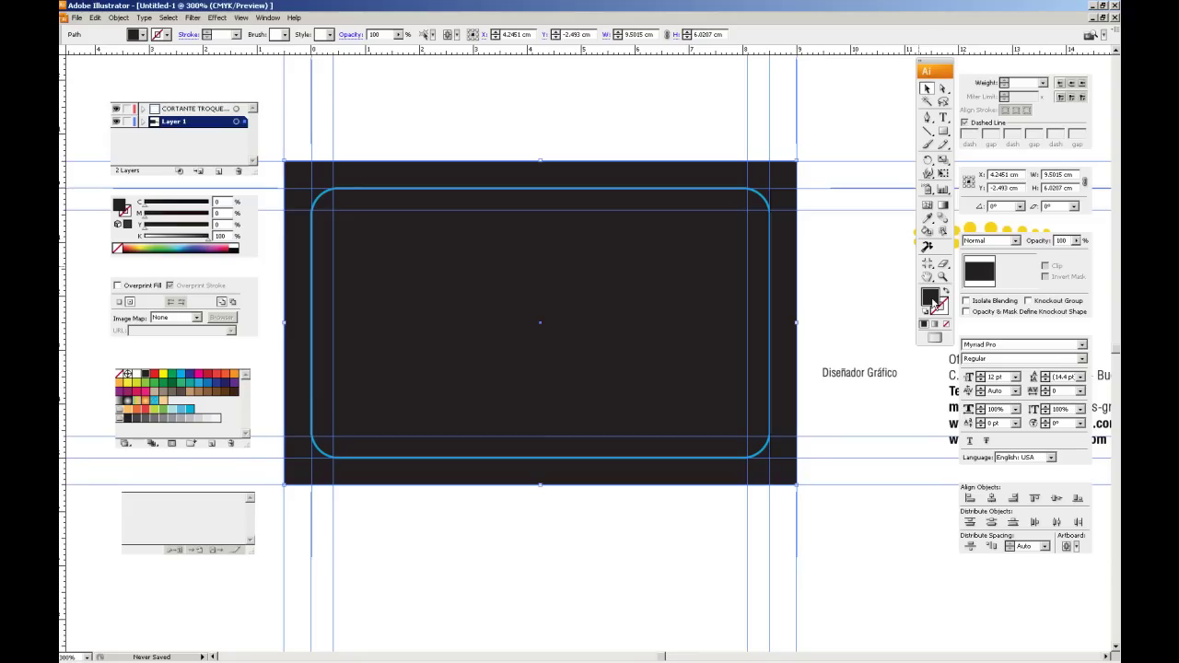
double_click(930, 297)
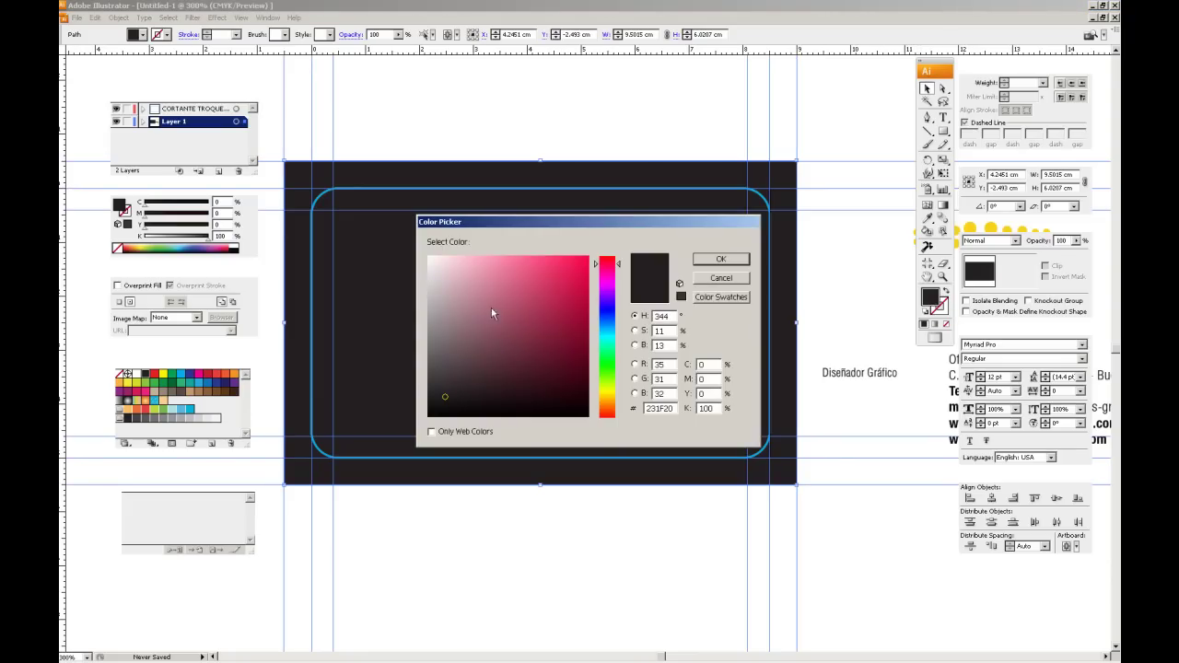
drag(556, 405, 585, 413)
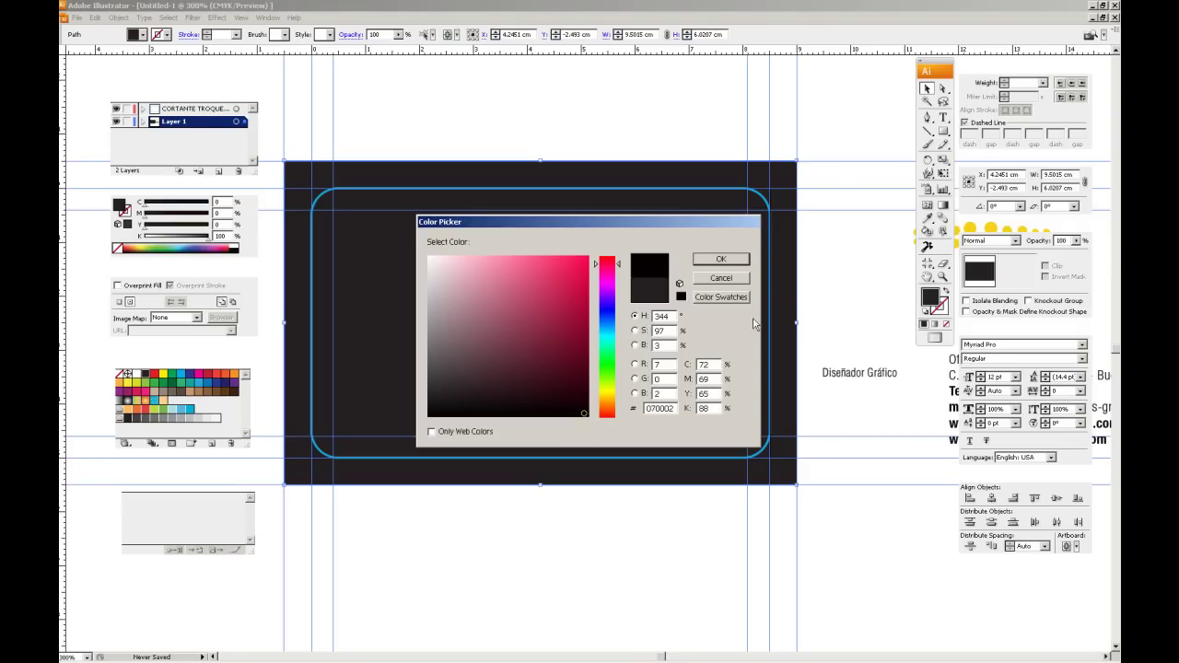
click(732, 260)
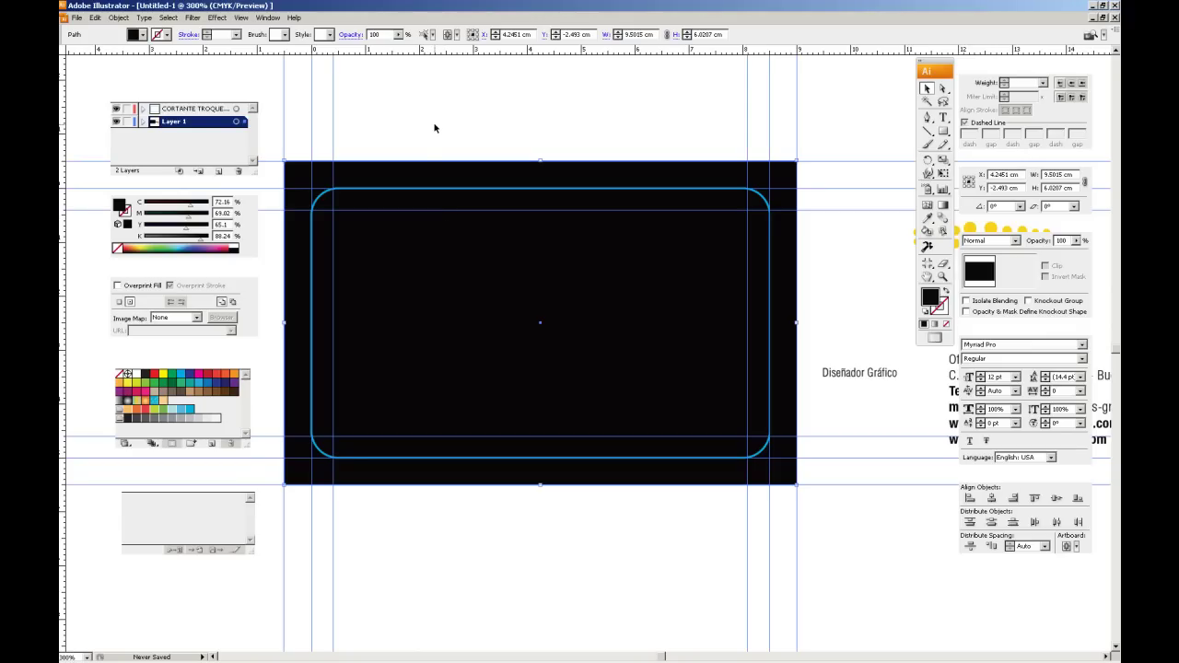
drag(435, 128, 493, 137)
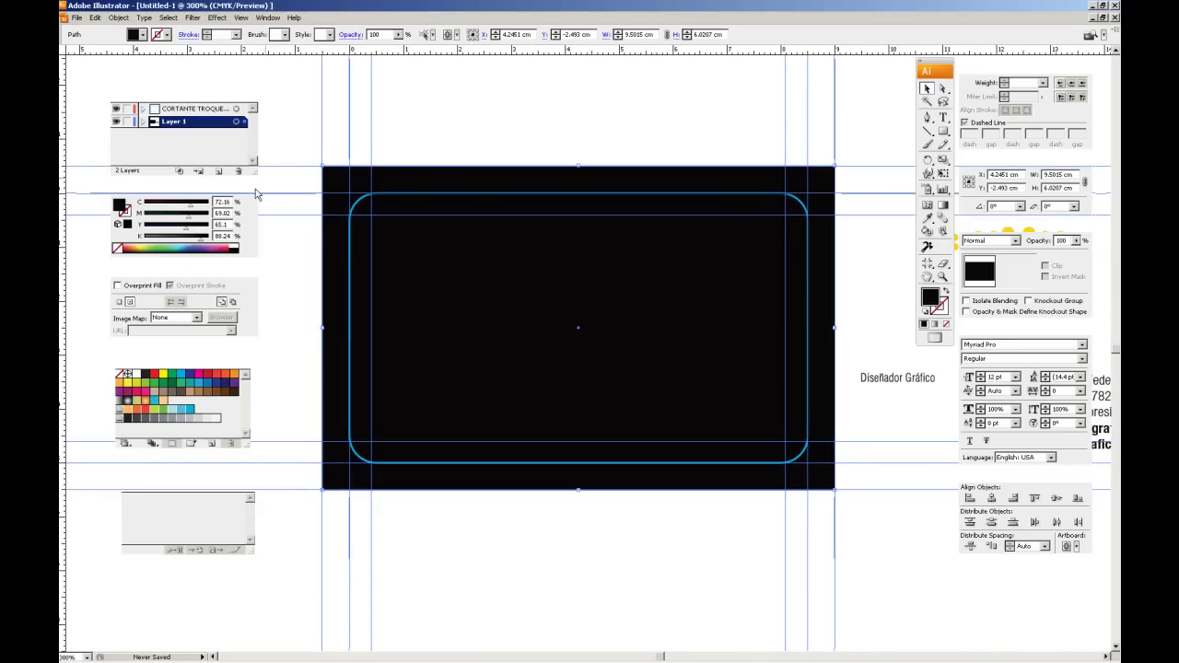
Step: Enter 100 for cyan, magenta and yellow in the background rectangle's fill
click(222, 201)
text(100)
key(Tab)
text(100)
key(Tab)
text(100	100)
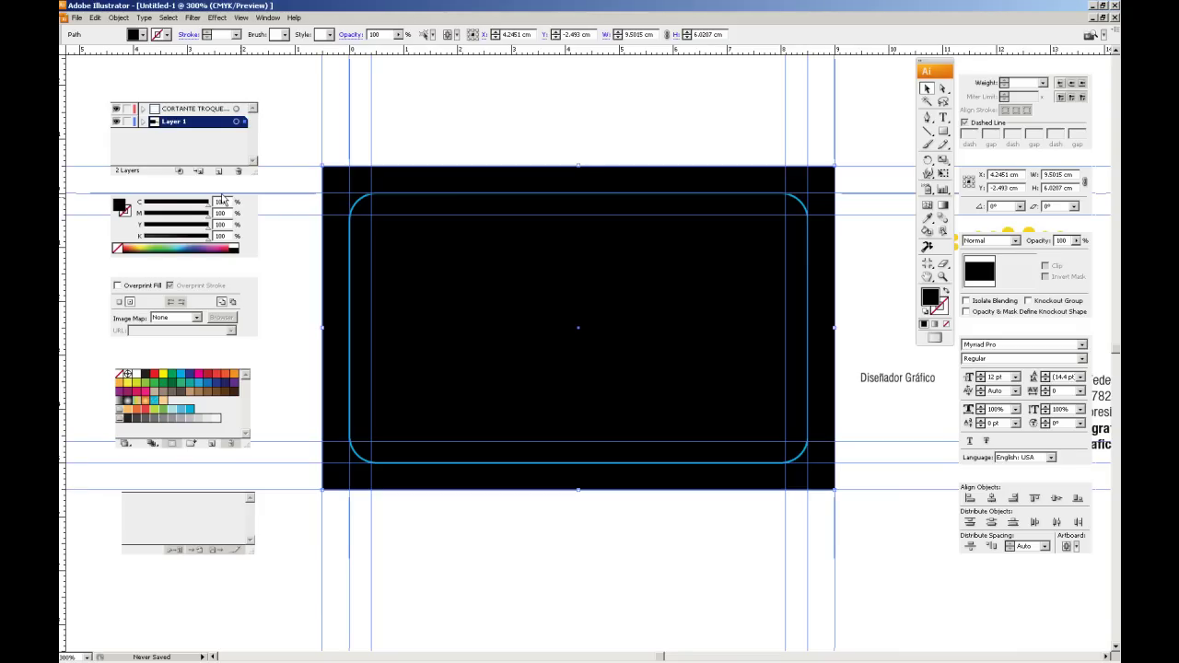
Step: Reset cyan, magenta and yellow to 0, leaving the fill pure K100 black, then deselect
double_click(221, 200)
text(0)
key(Tab)
text(0)
key(Tab)
text(0)
key(Tab)
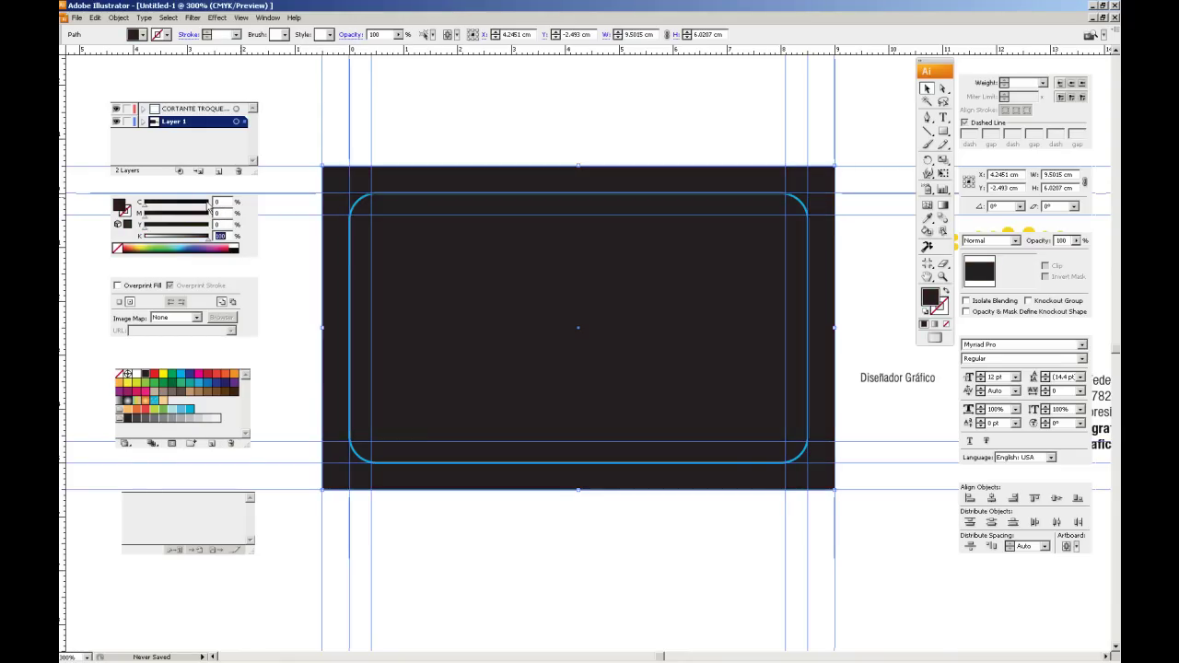
click(428, 113)
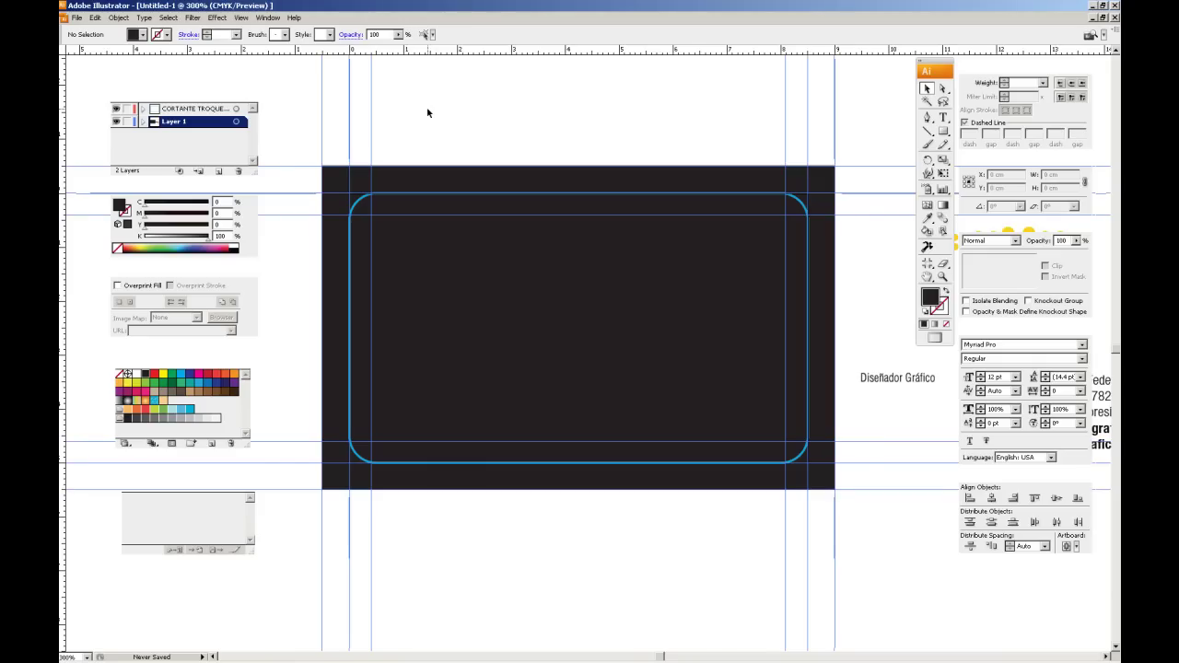
Step: Move the Impresiones Gráficas logo onto the top of the card
key(Tab)
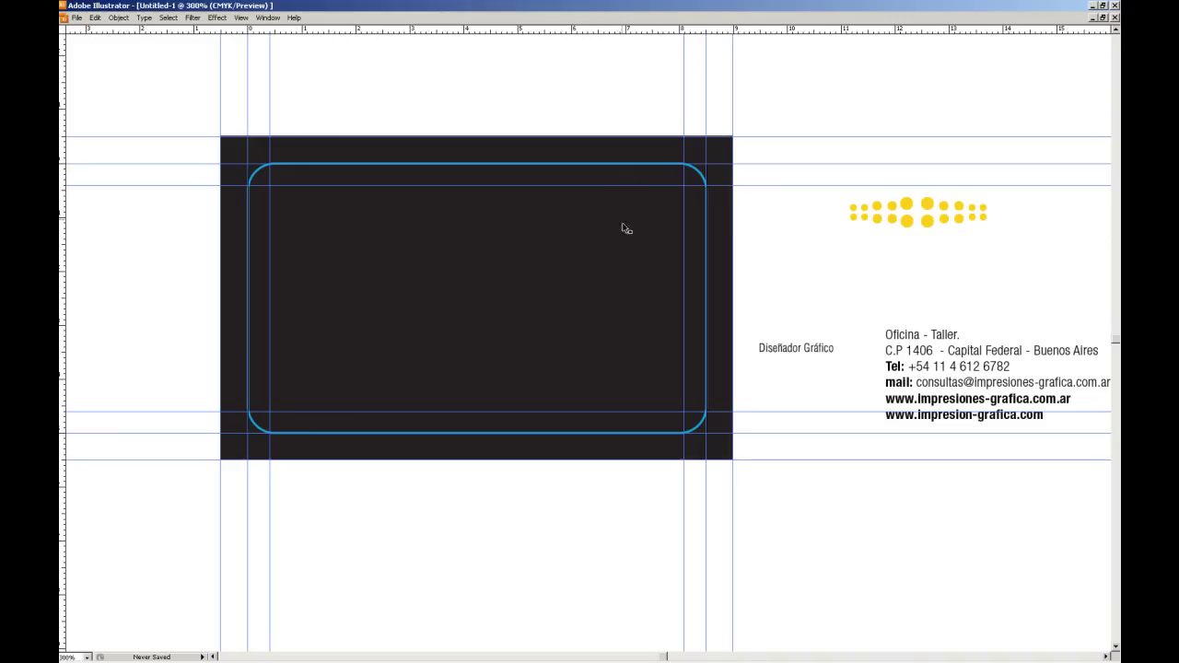
click(996, 237)
drag(996, 236, 540, 217)
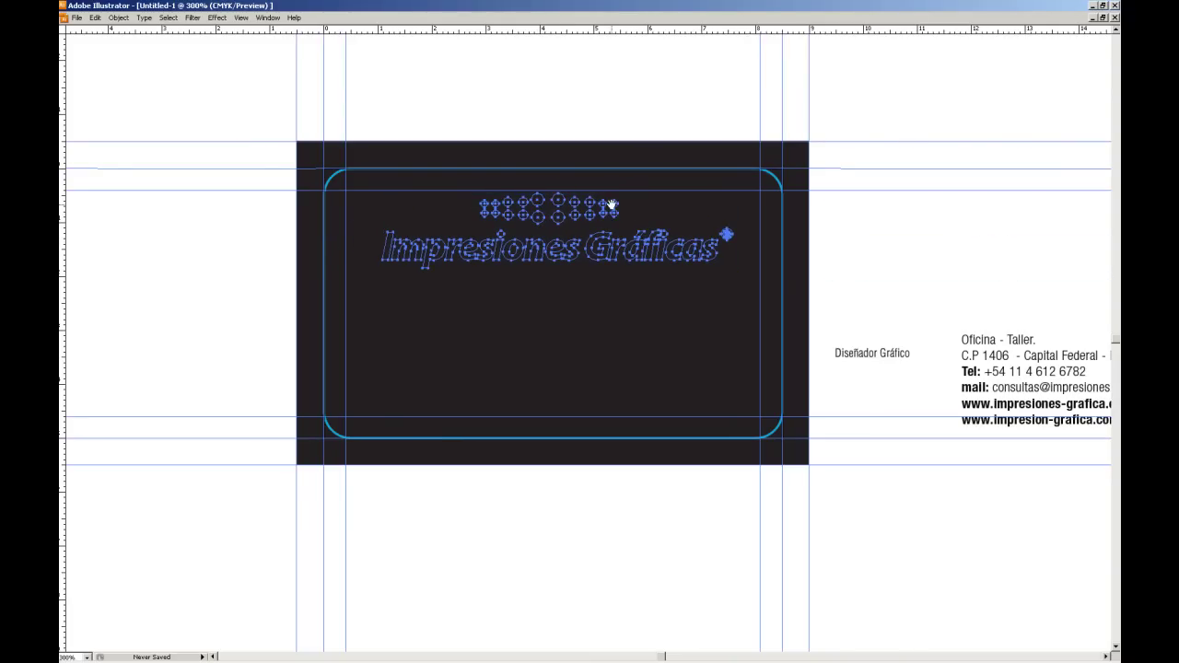
click(866, 240)
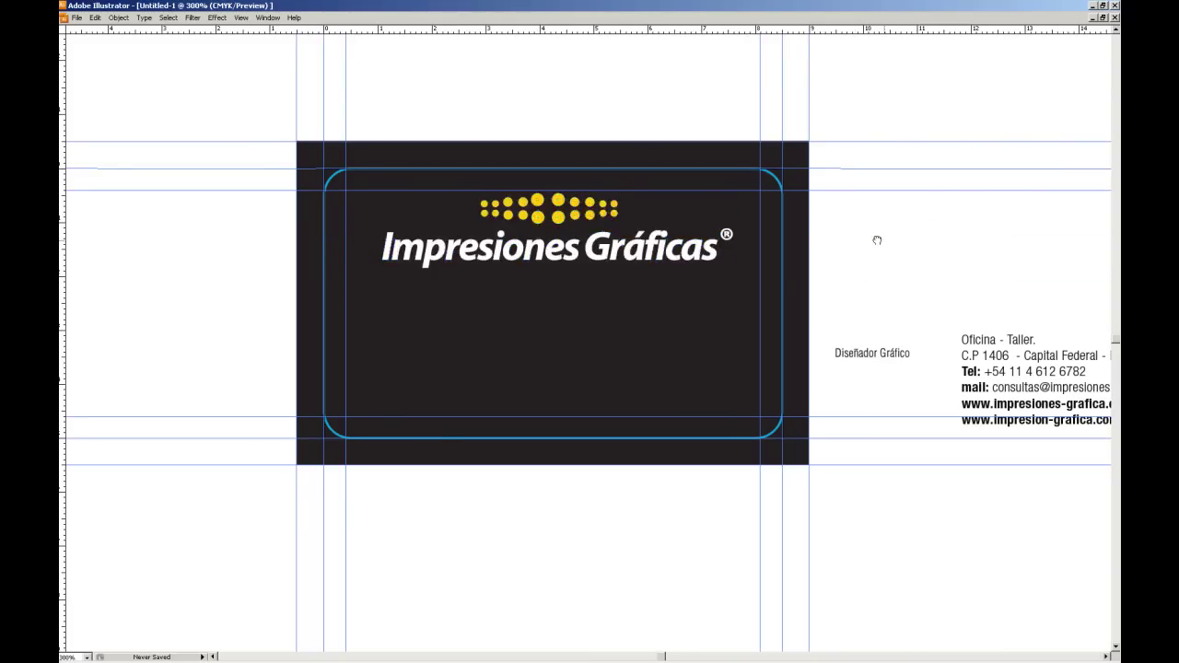
drag(881, 237, 787, 214)
Step: Make the contact text white and move it to the card's lower right
click(779, 324)
click(877, 331)
key(Tab)
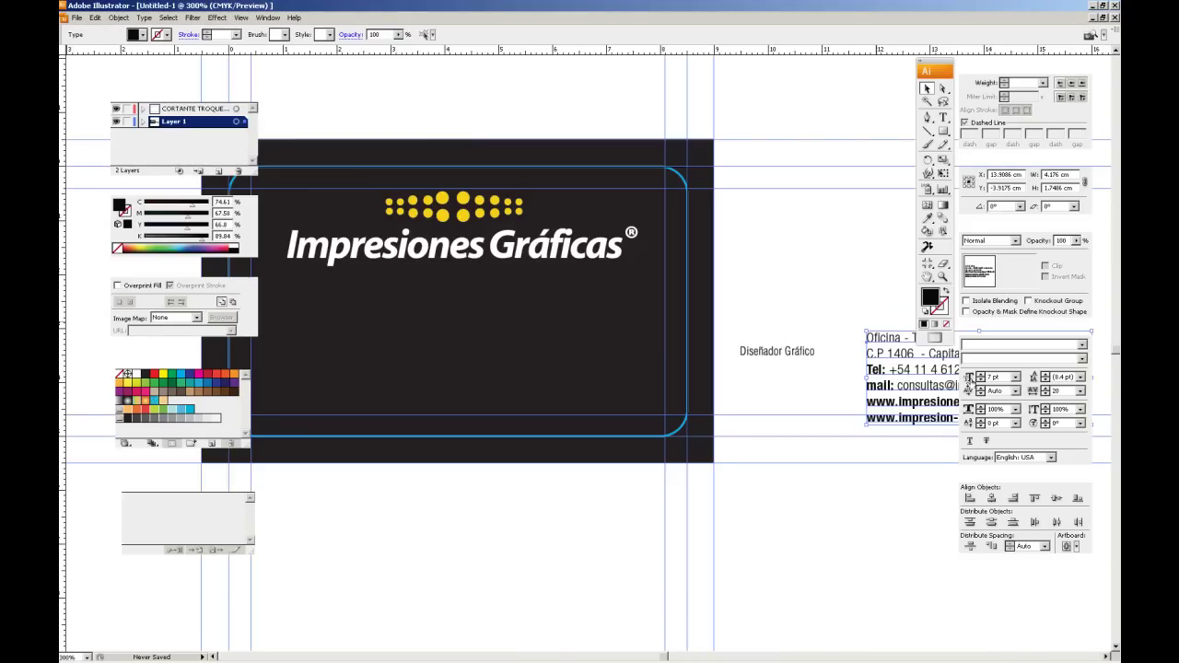
click(237, 246)
drag(881, 341, 452, 333)
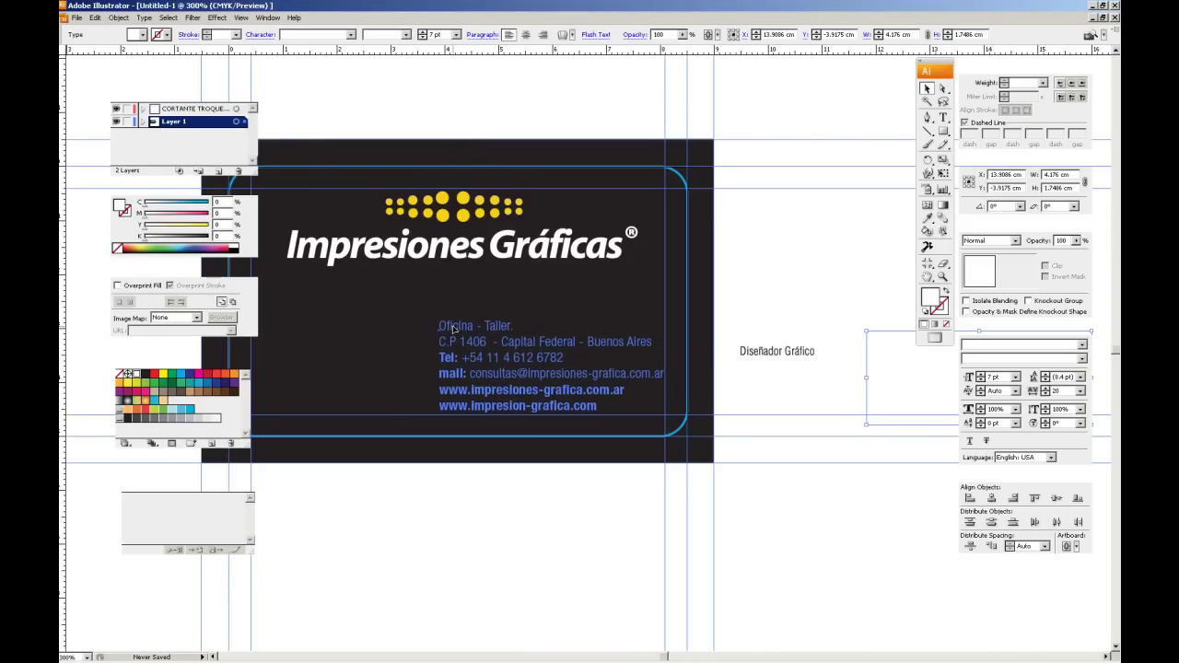
Step: Move the Diseñador Gráfico title to the card's lower left and make it white
drag(772, 268, 861, 264)
click(861, 265)
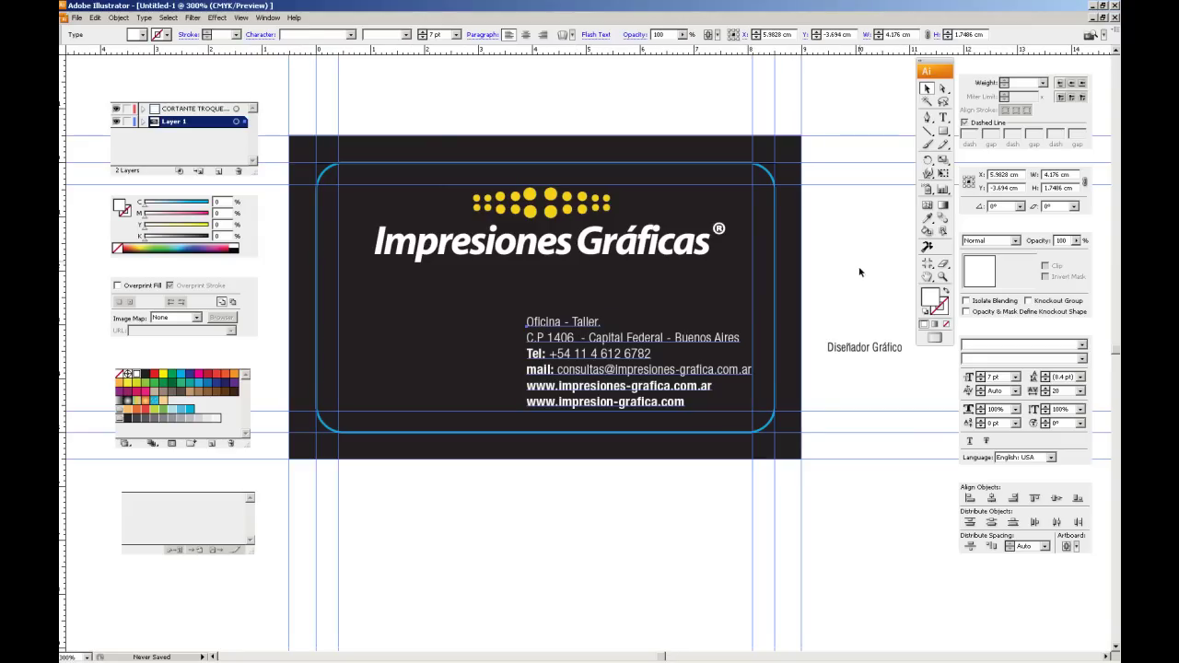
drag(862, 353, 411, 323)
click(236, 239)
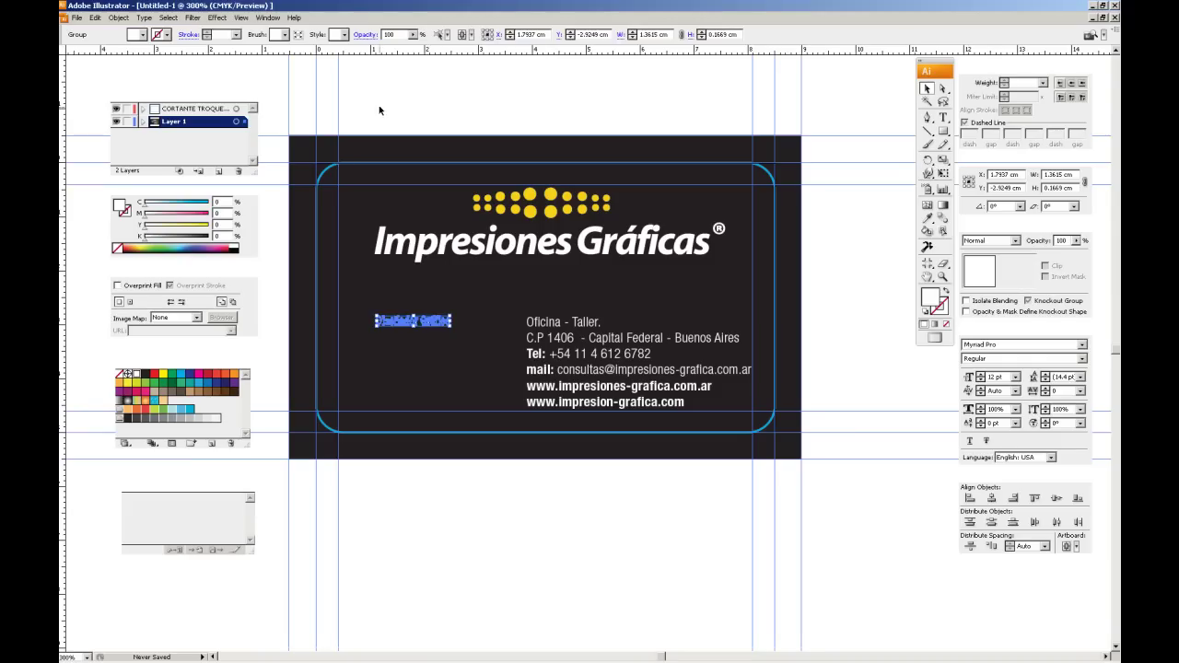
click(442, 119)
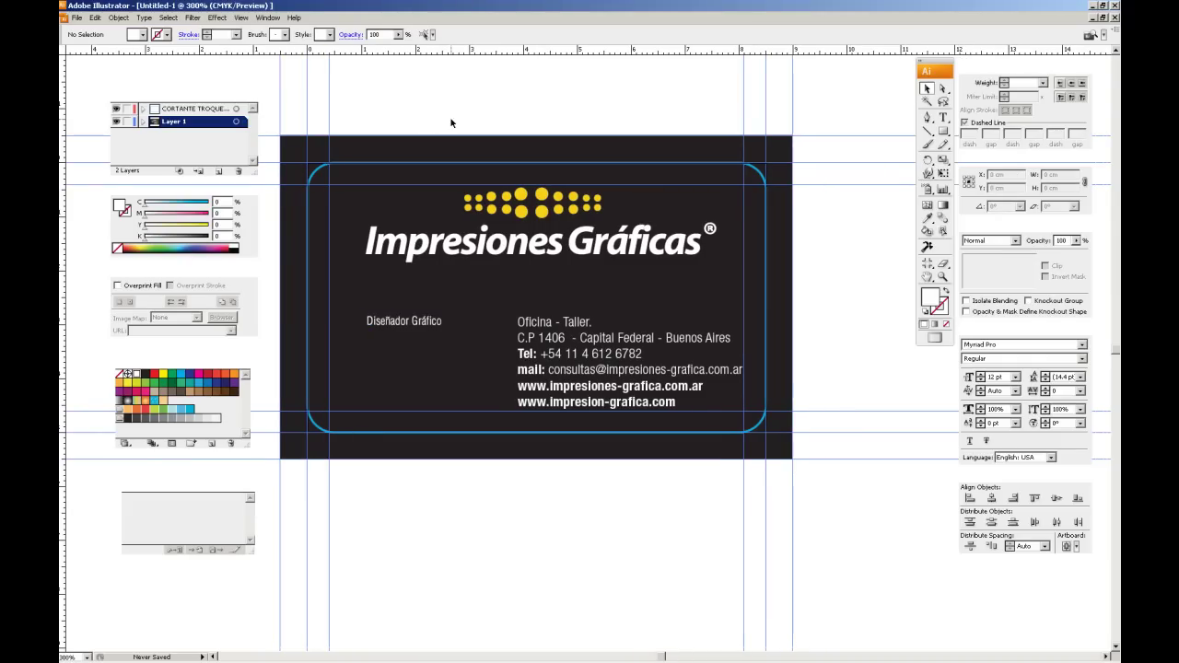